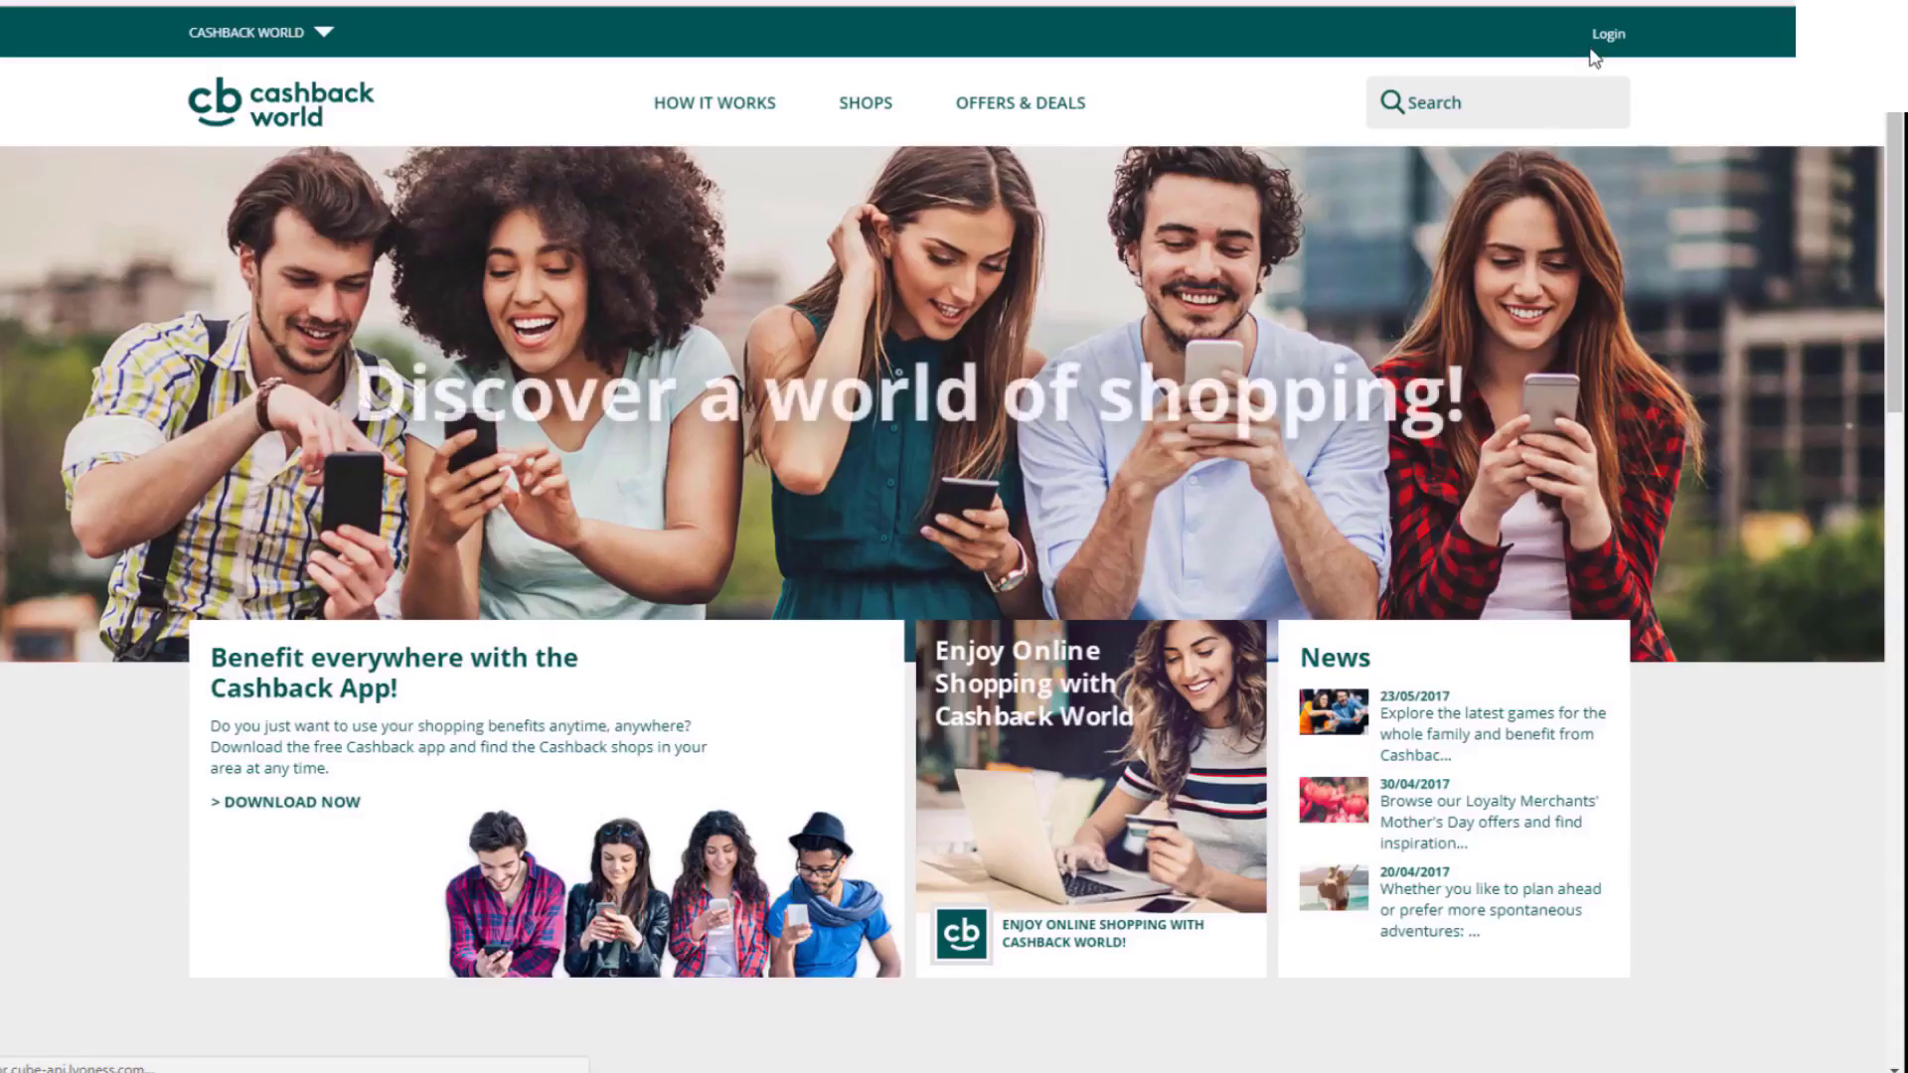
# Go to the Cashback World login page and start the forgotten-username recovery
pyautogui.click(1606, 32)
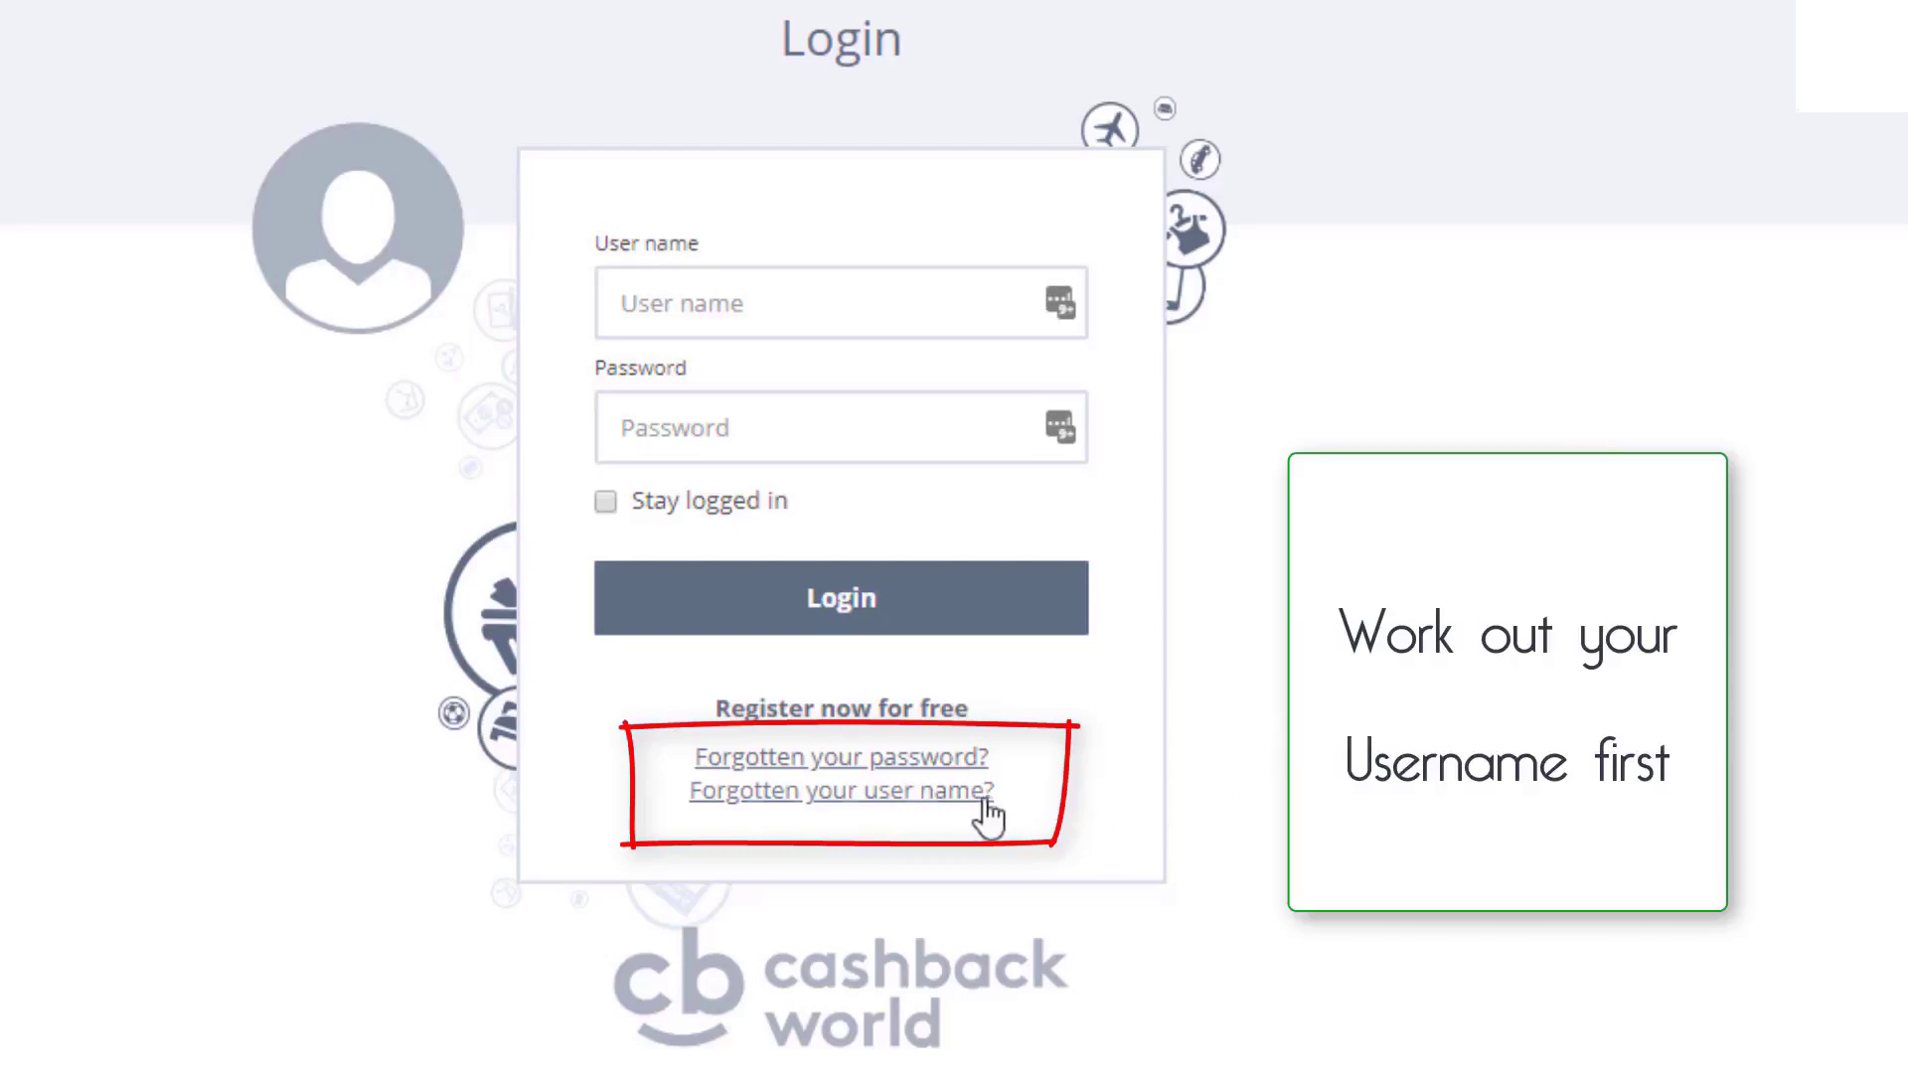
pyautogui.click(935, 795)
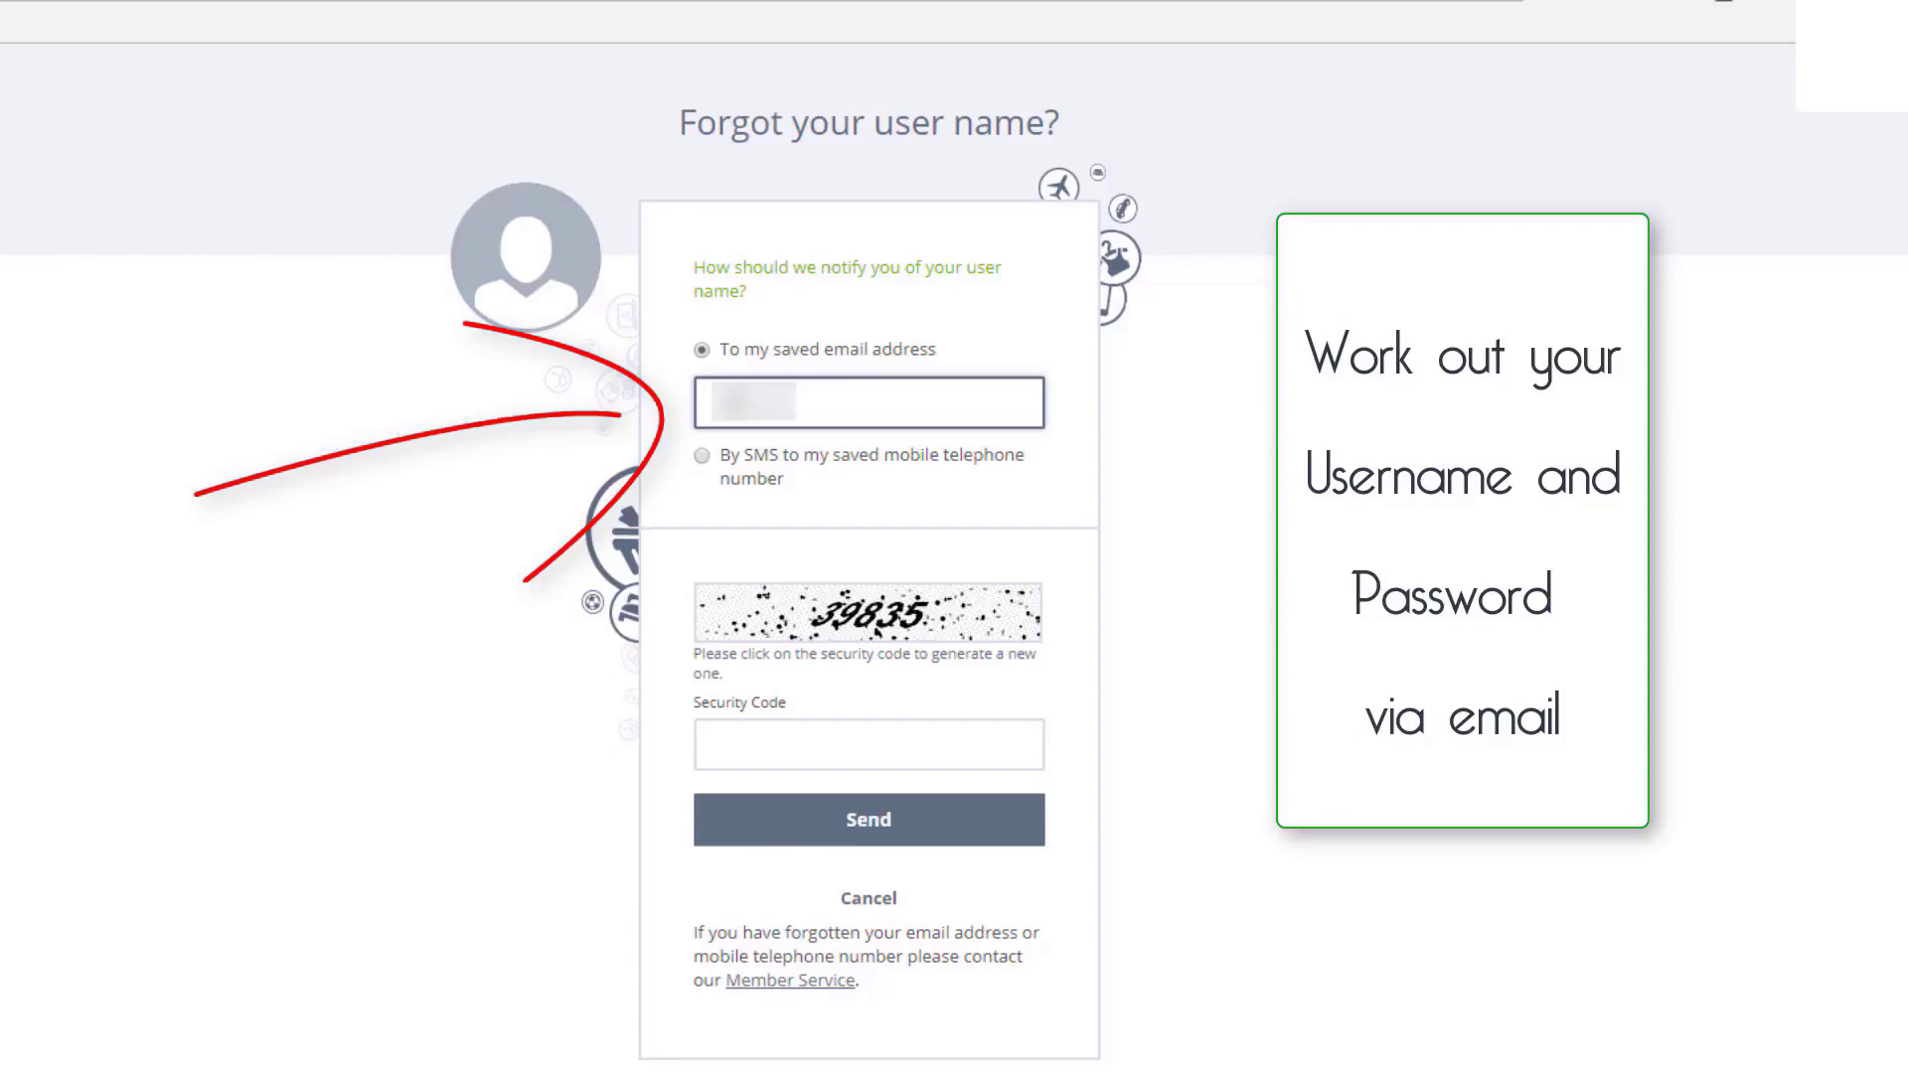
pyautogui.click(727, 740)
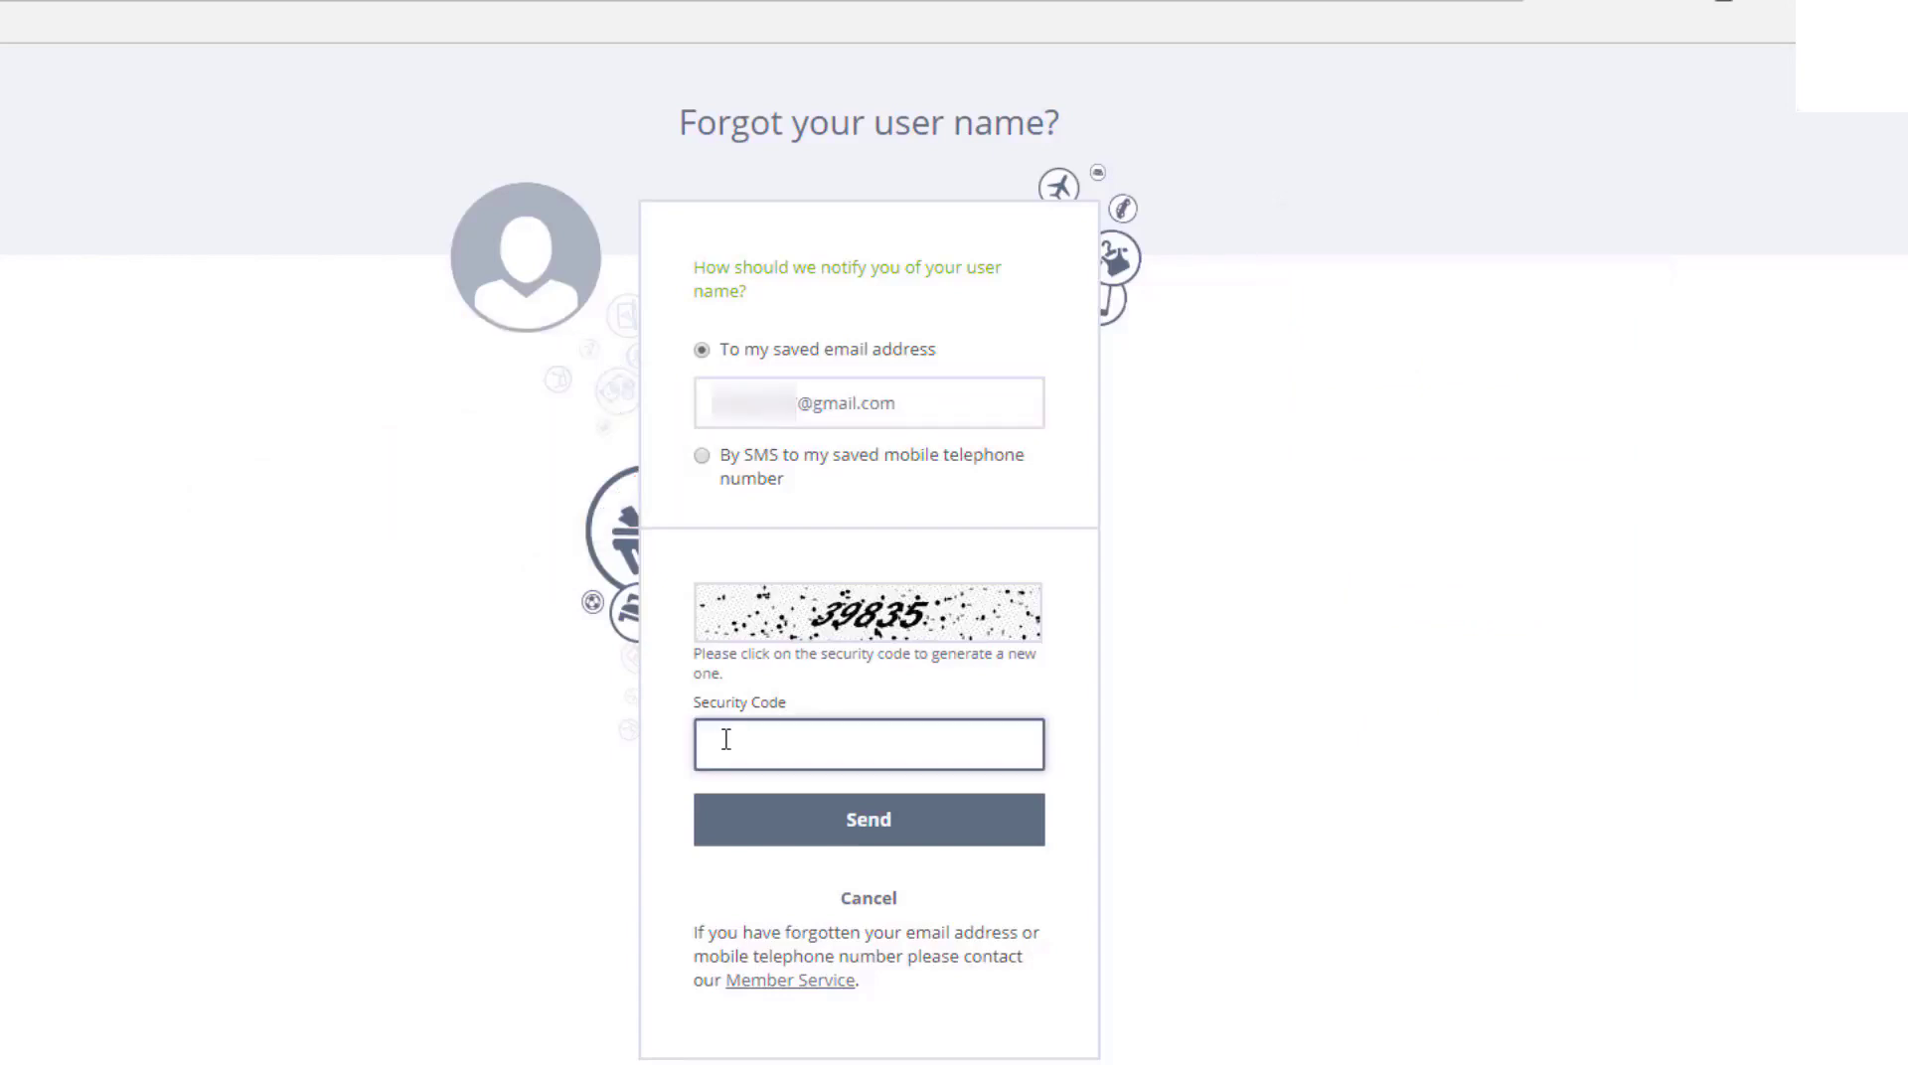
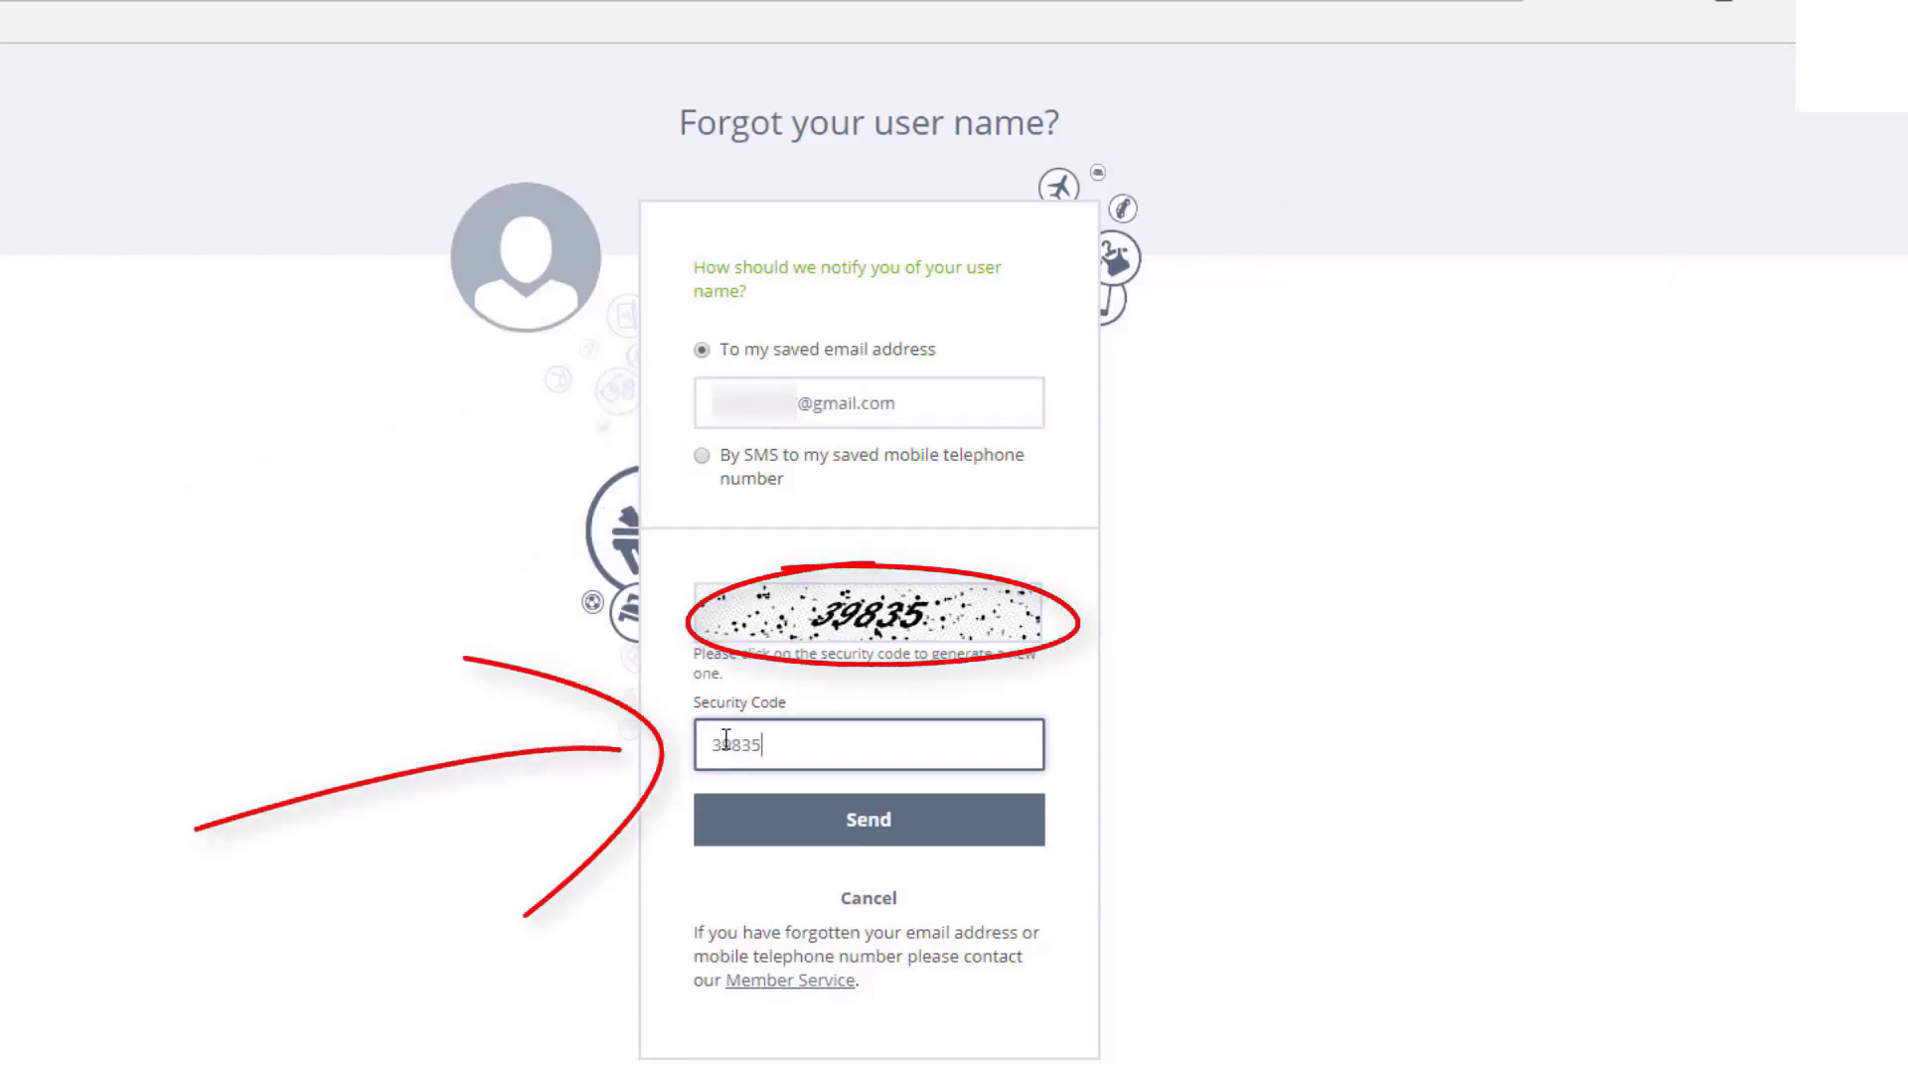
pyautogui.click(775, 827)
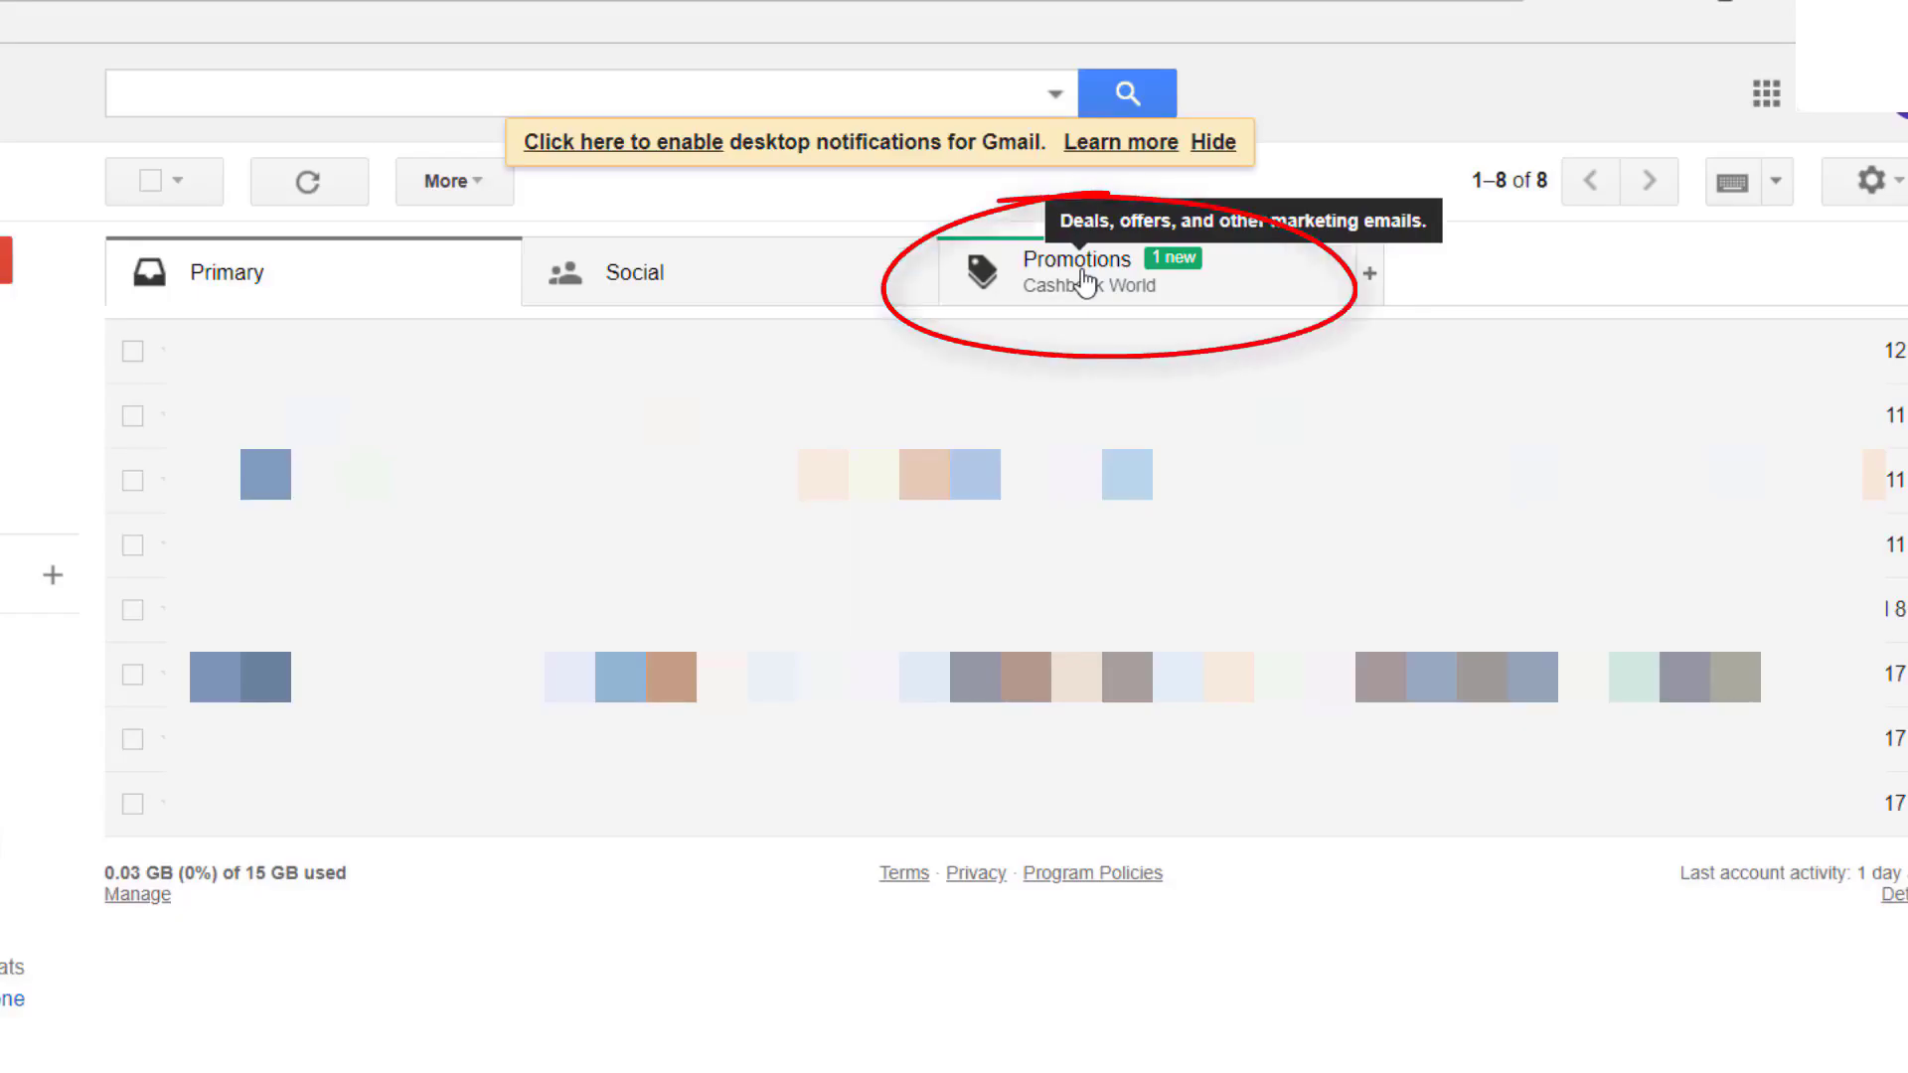
# Open the Cashback World username email from Gmail's Promotions category
pyautogui.click(1085, 283)
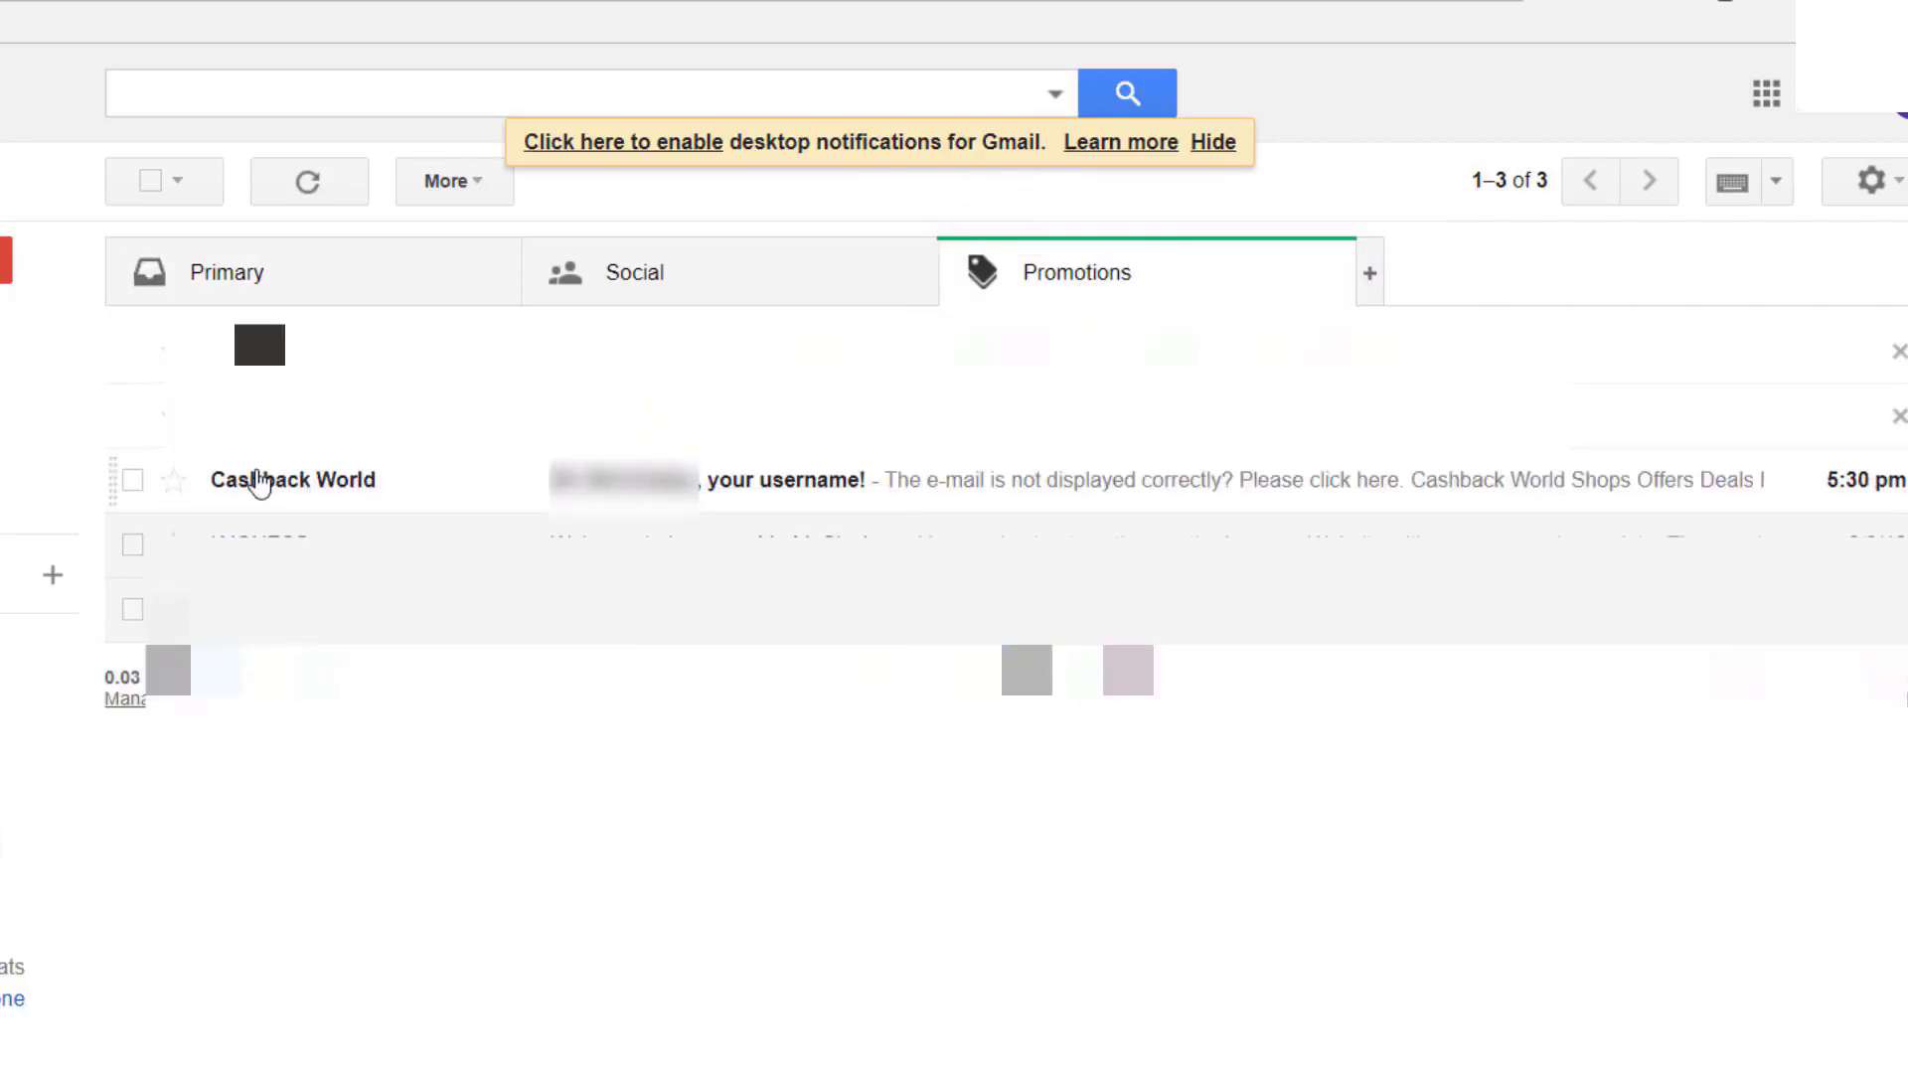
pyautogui.click(256, 481)
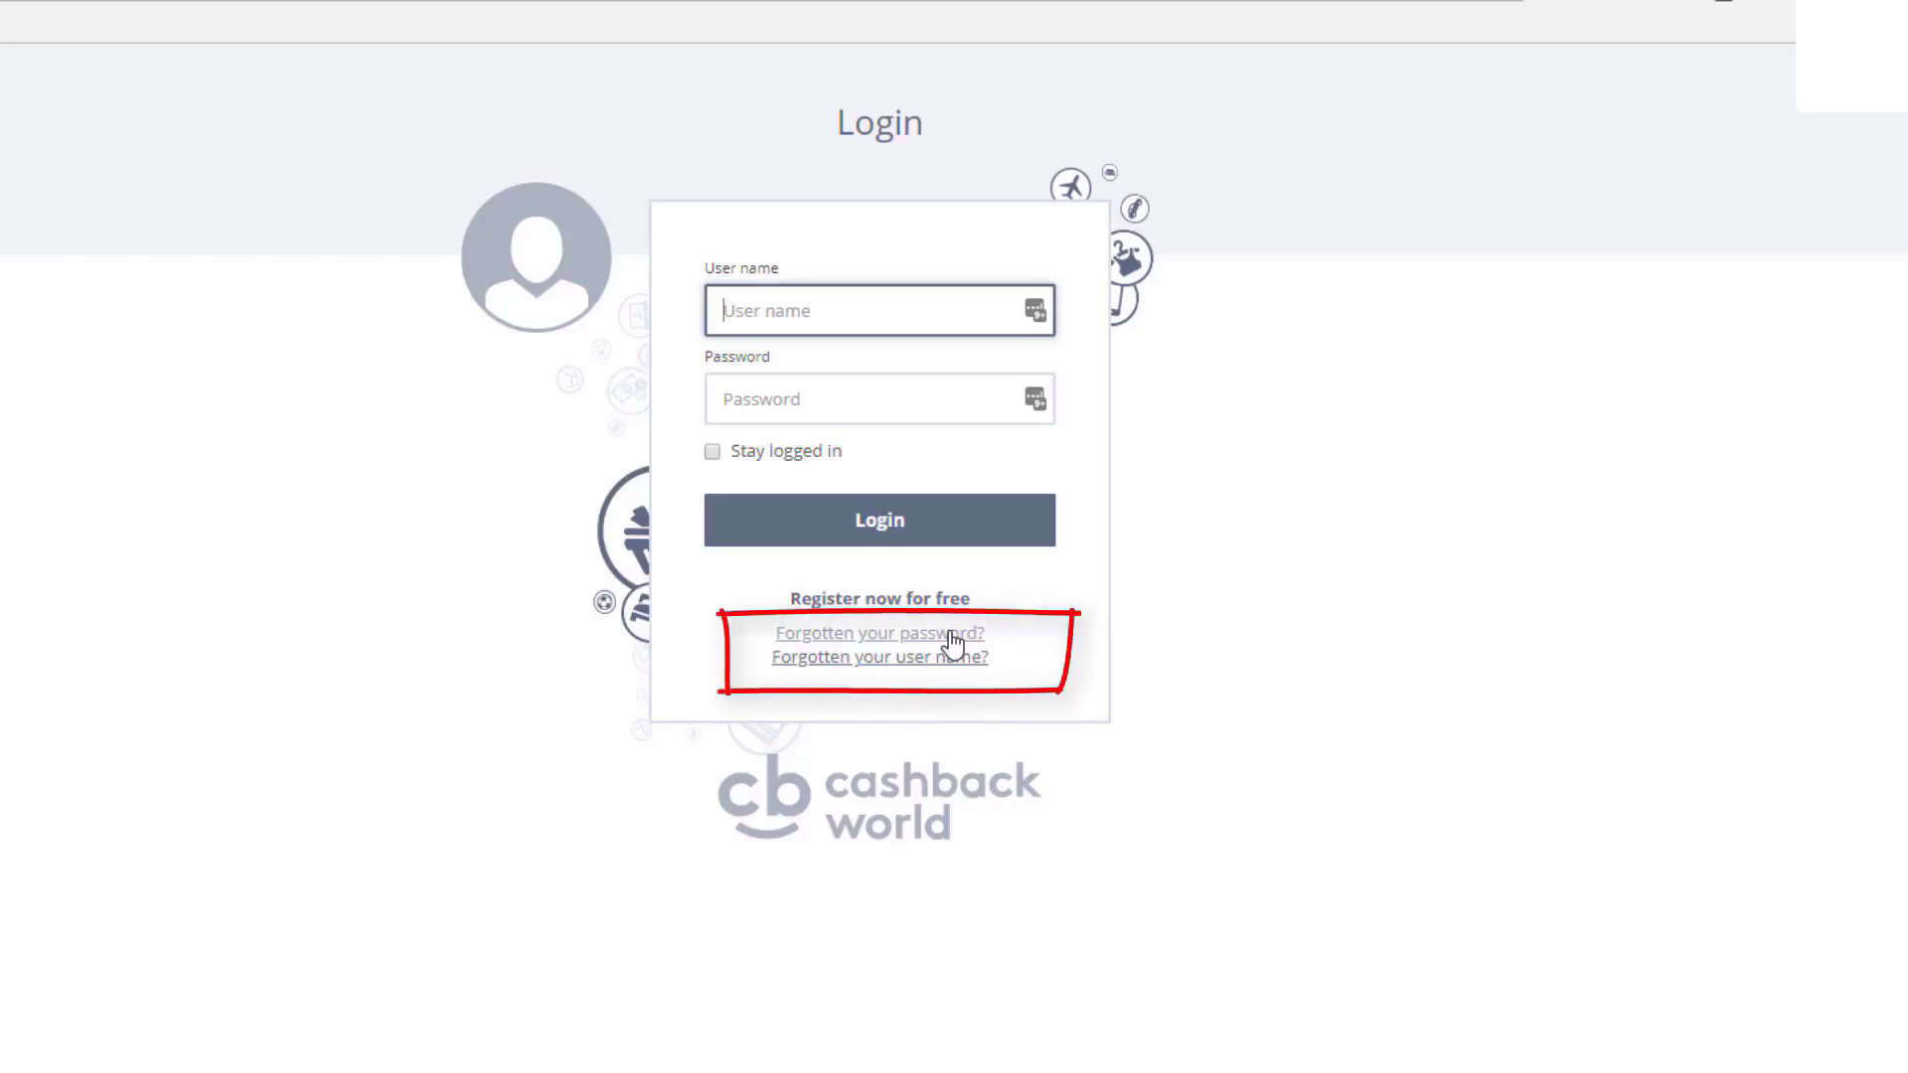
# Request a password reset email to the saved address using security code 35691
pyautogui.click(950, 634)
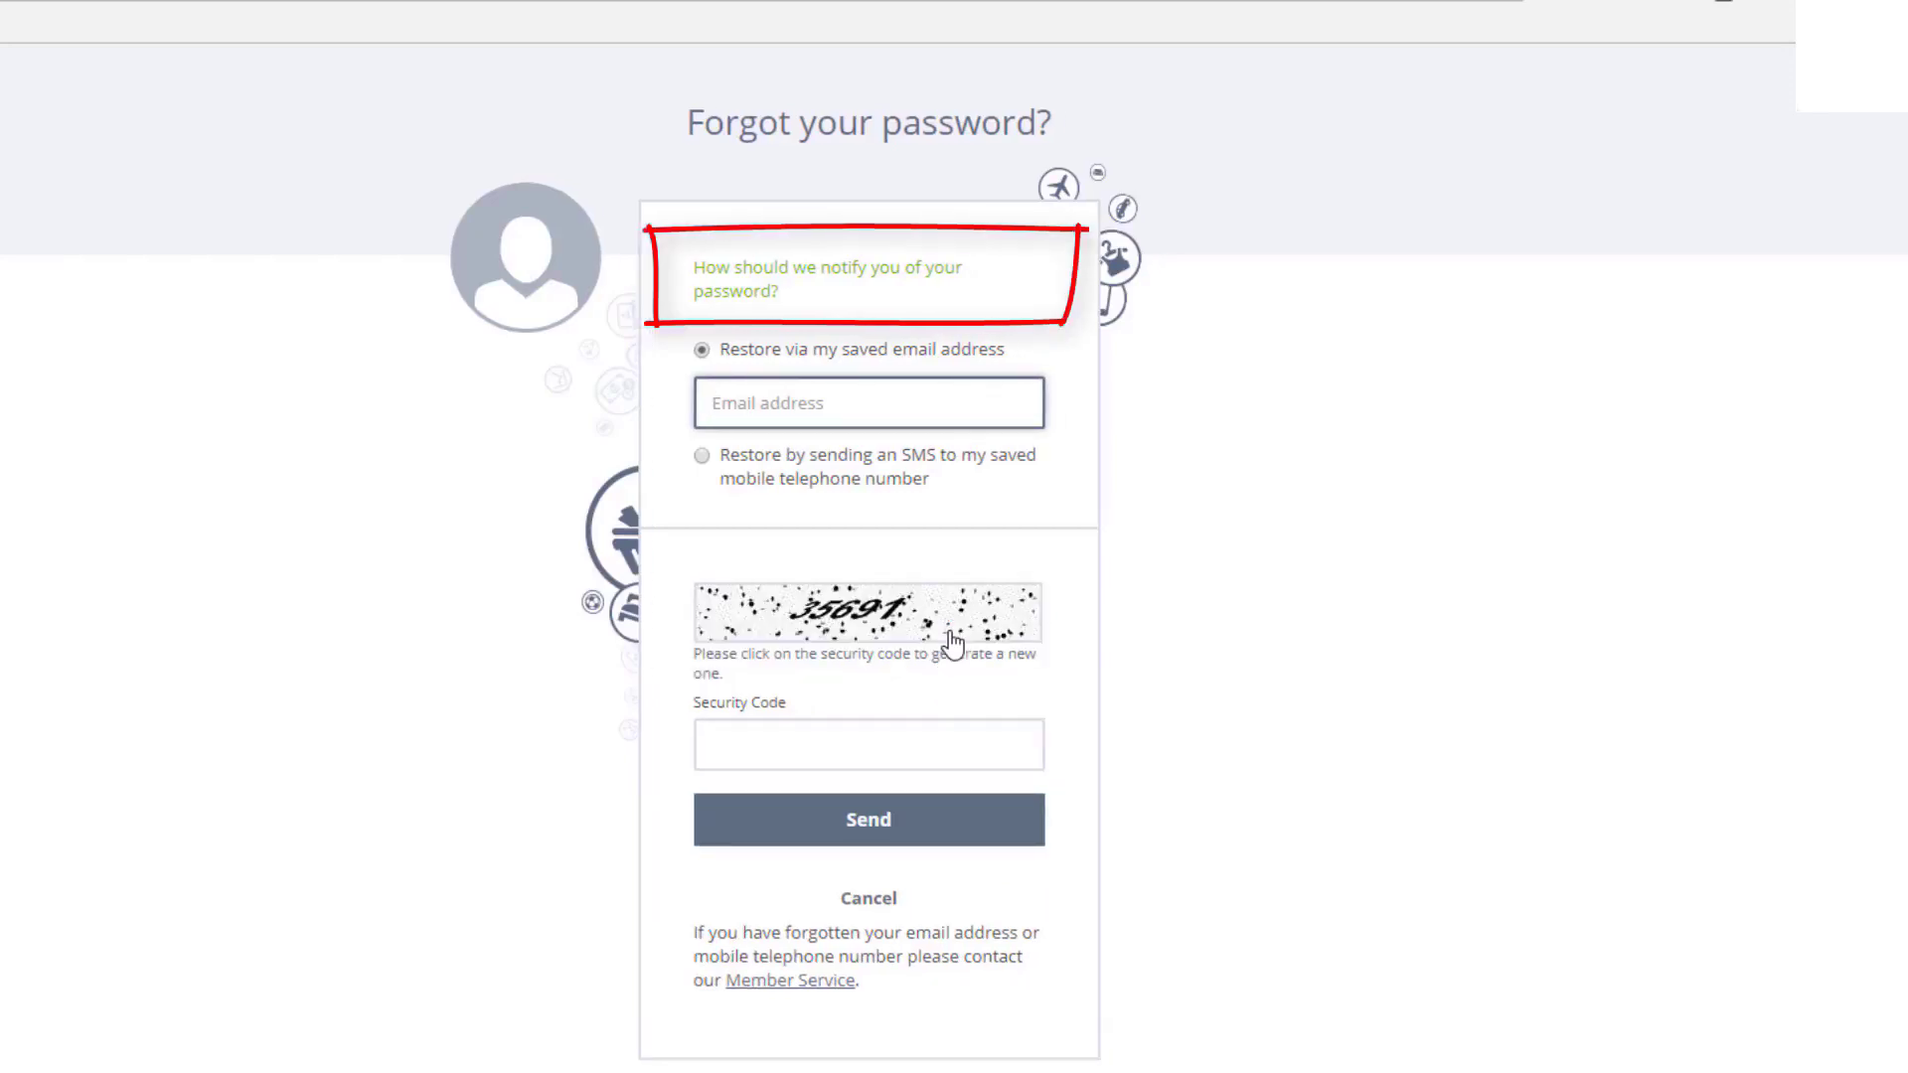
pyautogui.write('j')
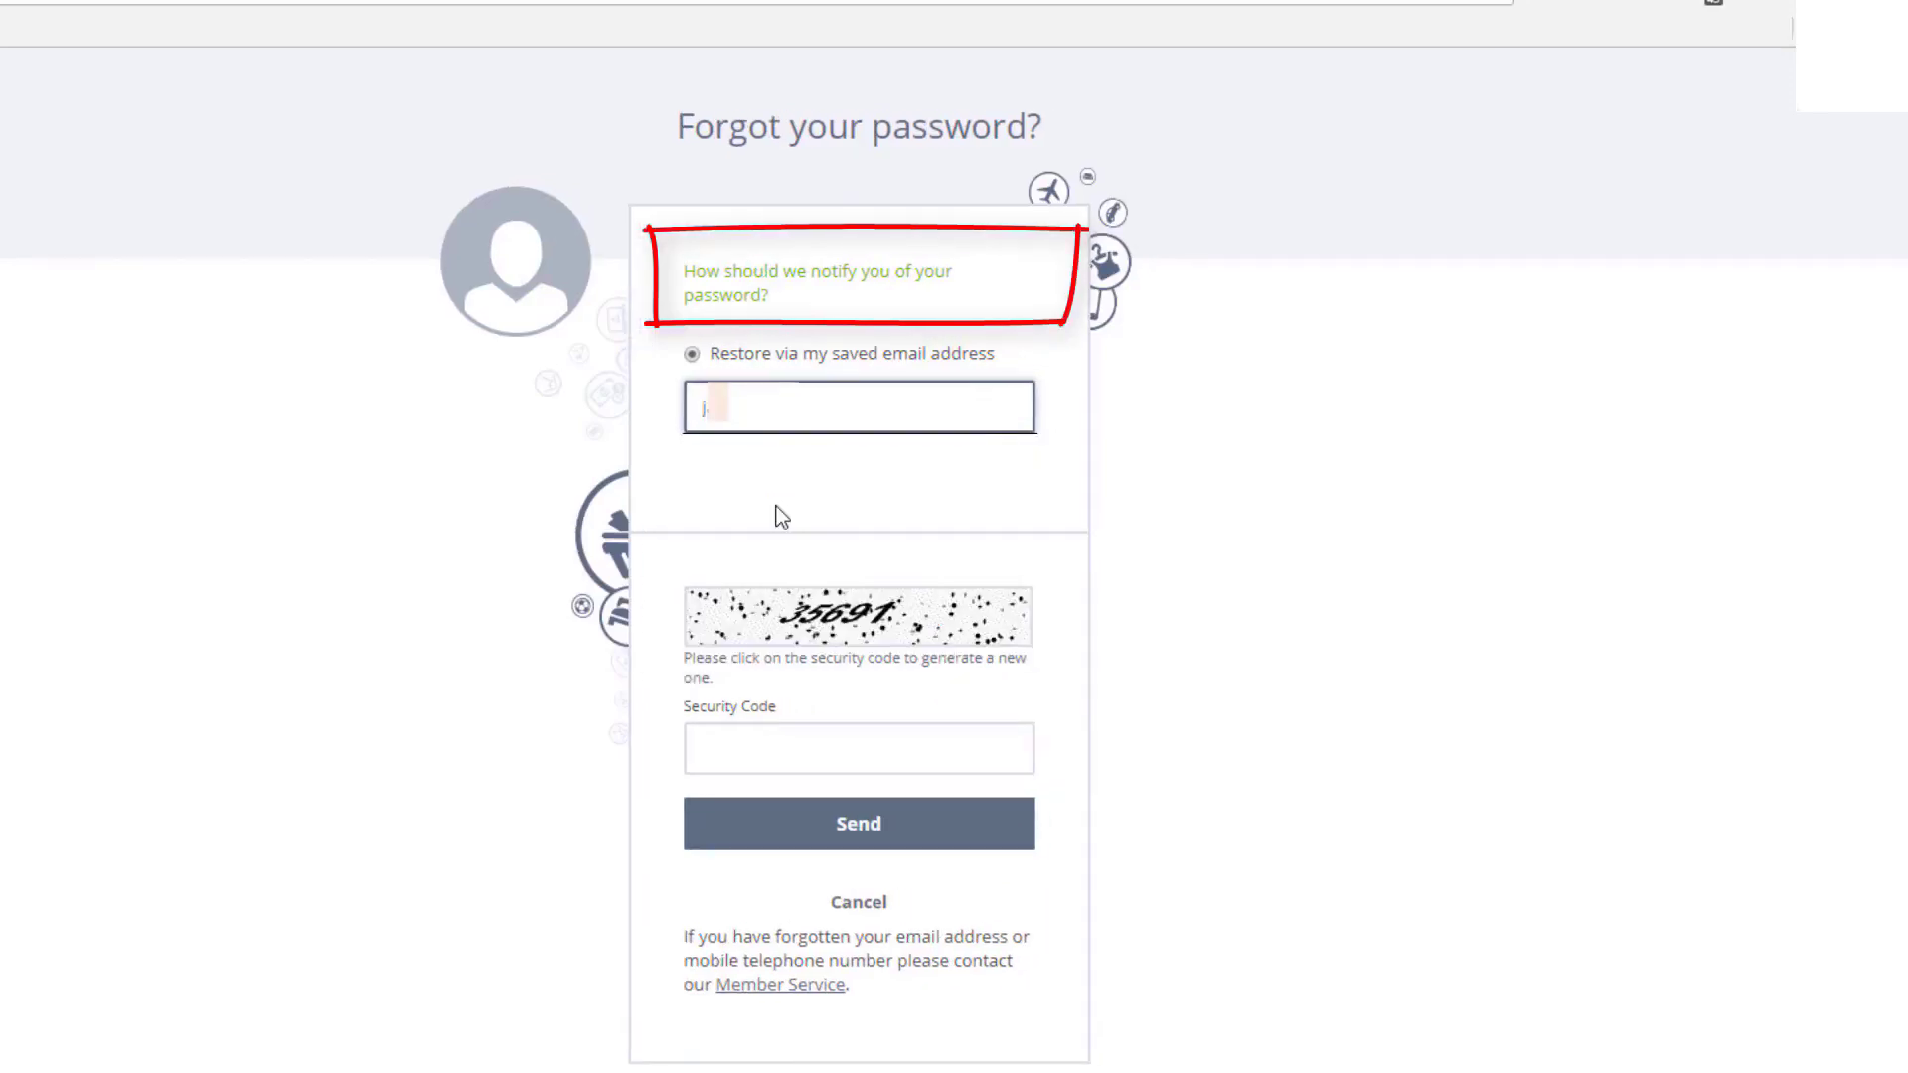
pyautogui.click(754, 499)
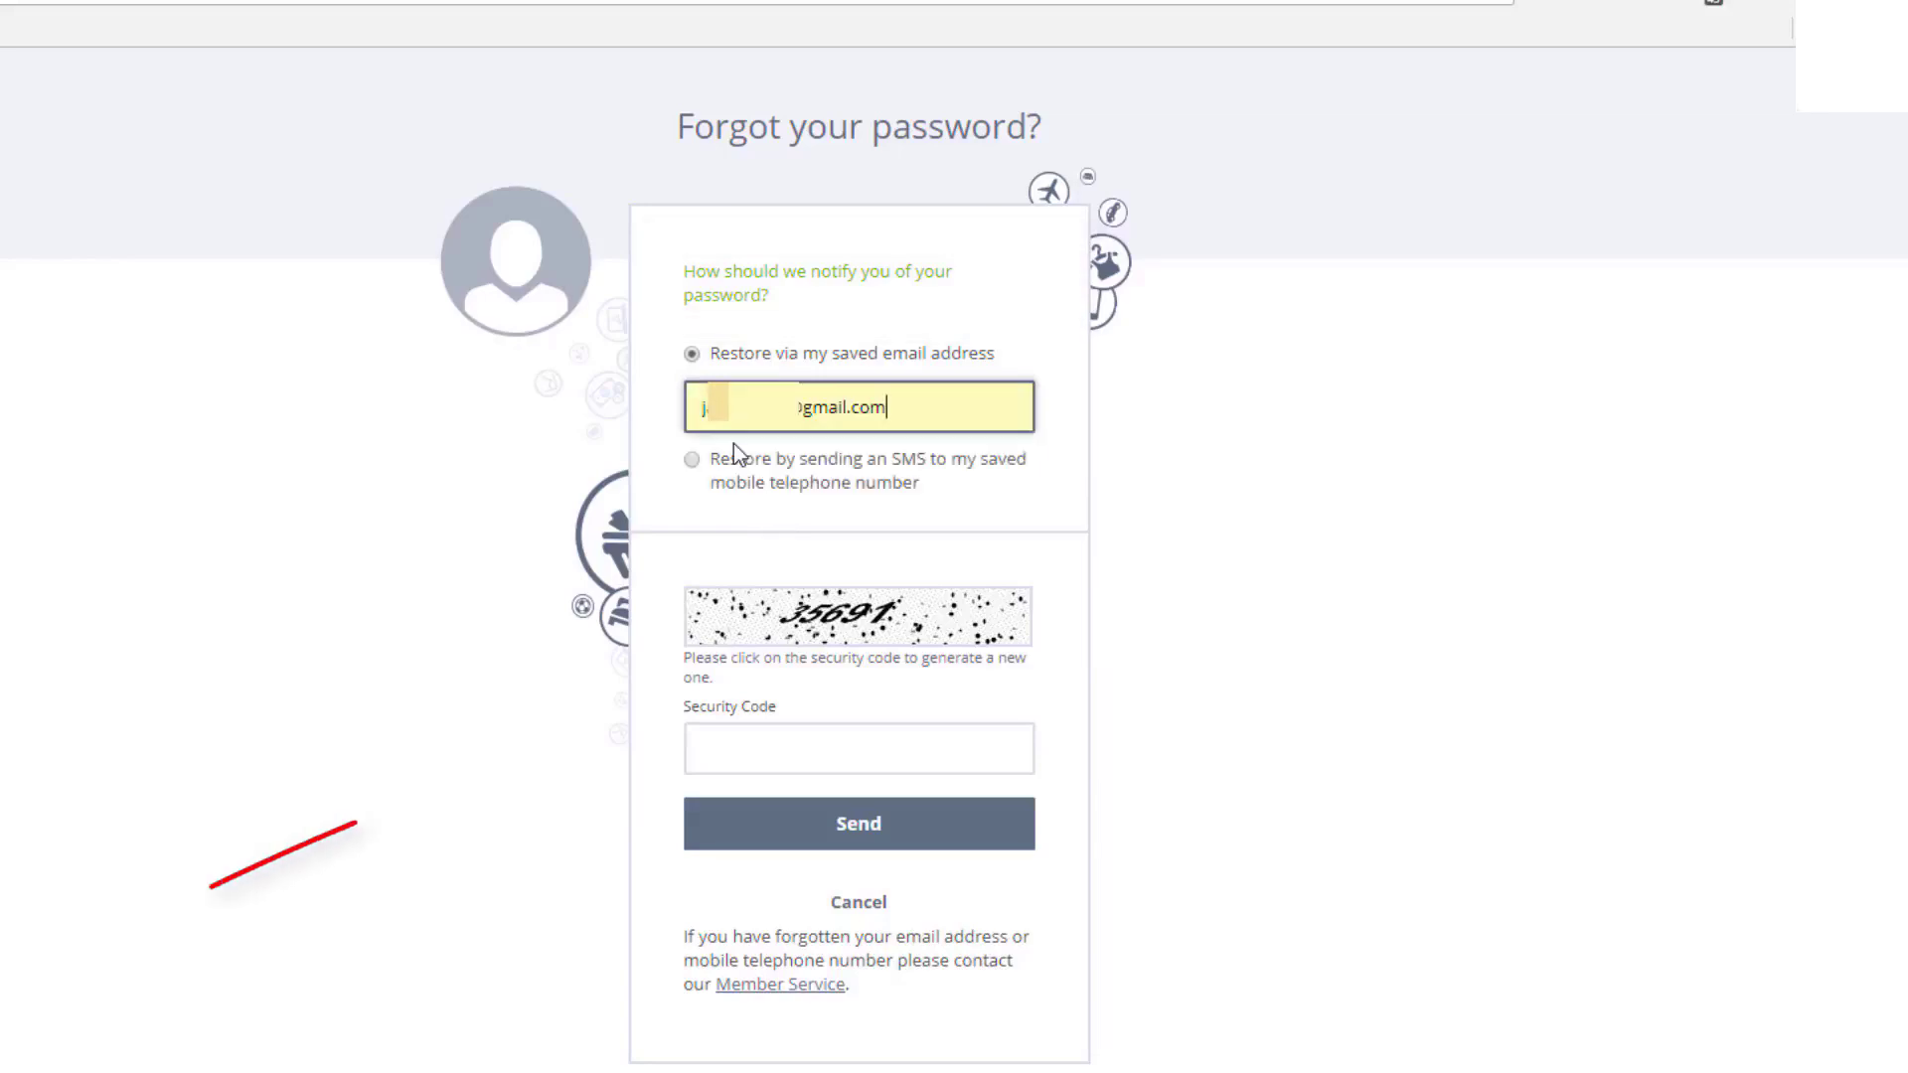
pyautogui.click(723, 748)
pyautogui.write('3569')
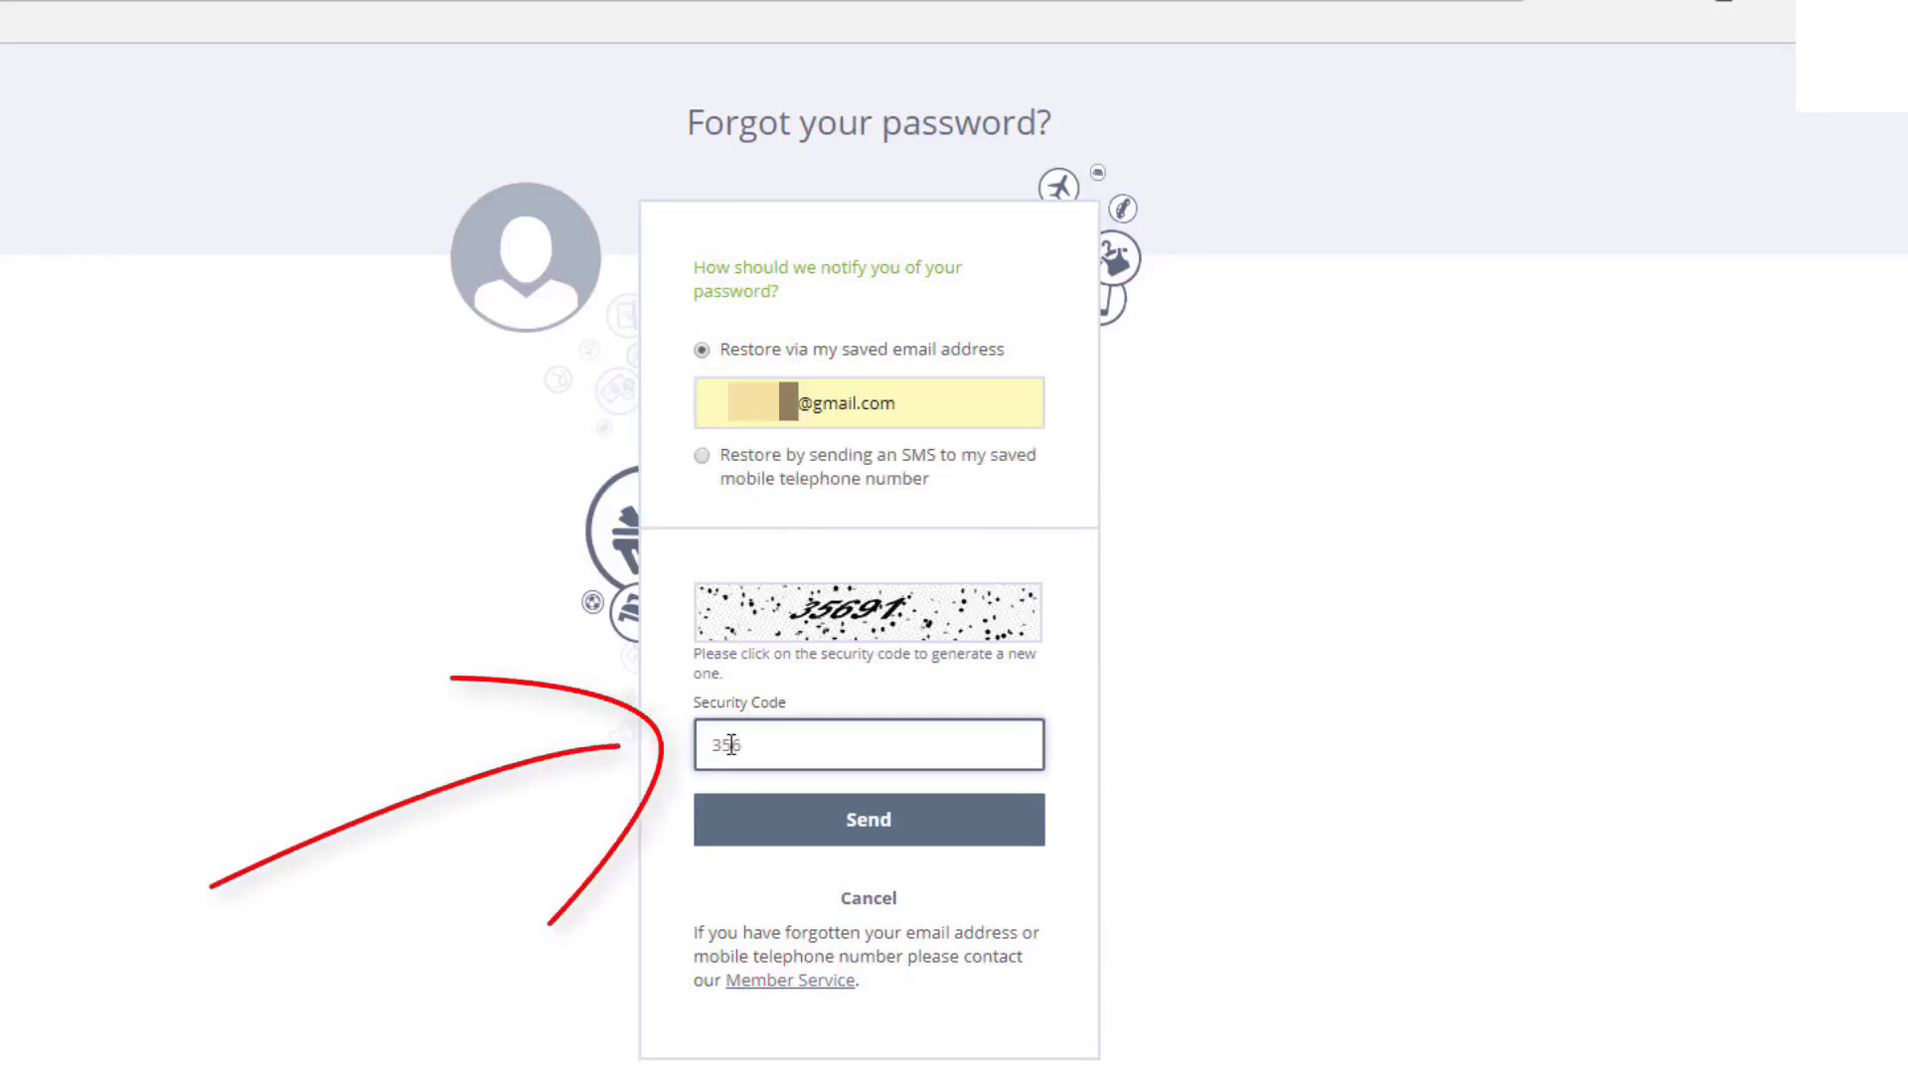
pyautogui.write('1')
pyautogui.click(774, 825)
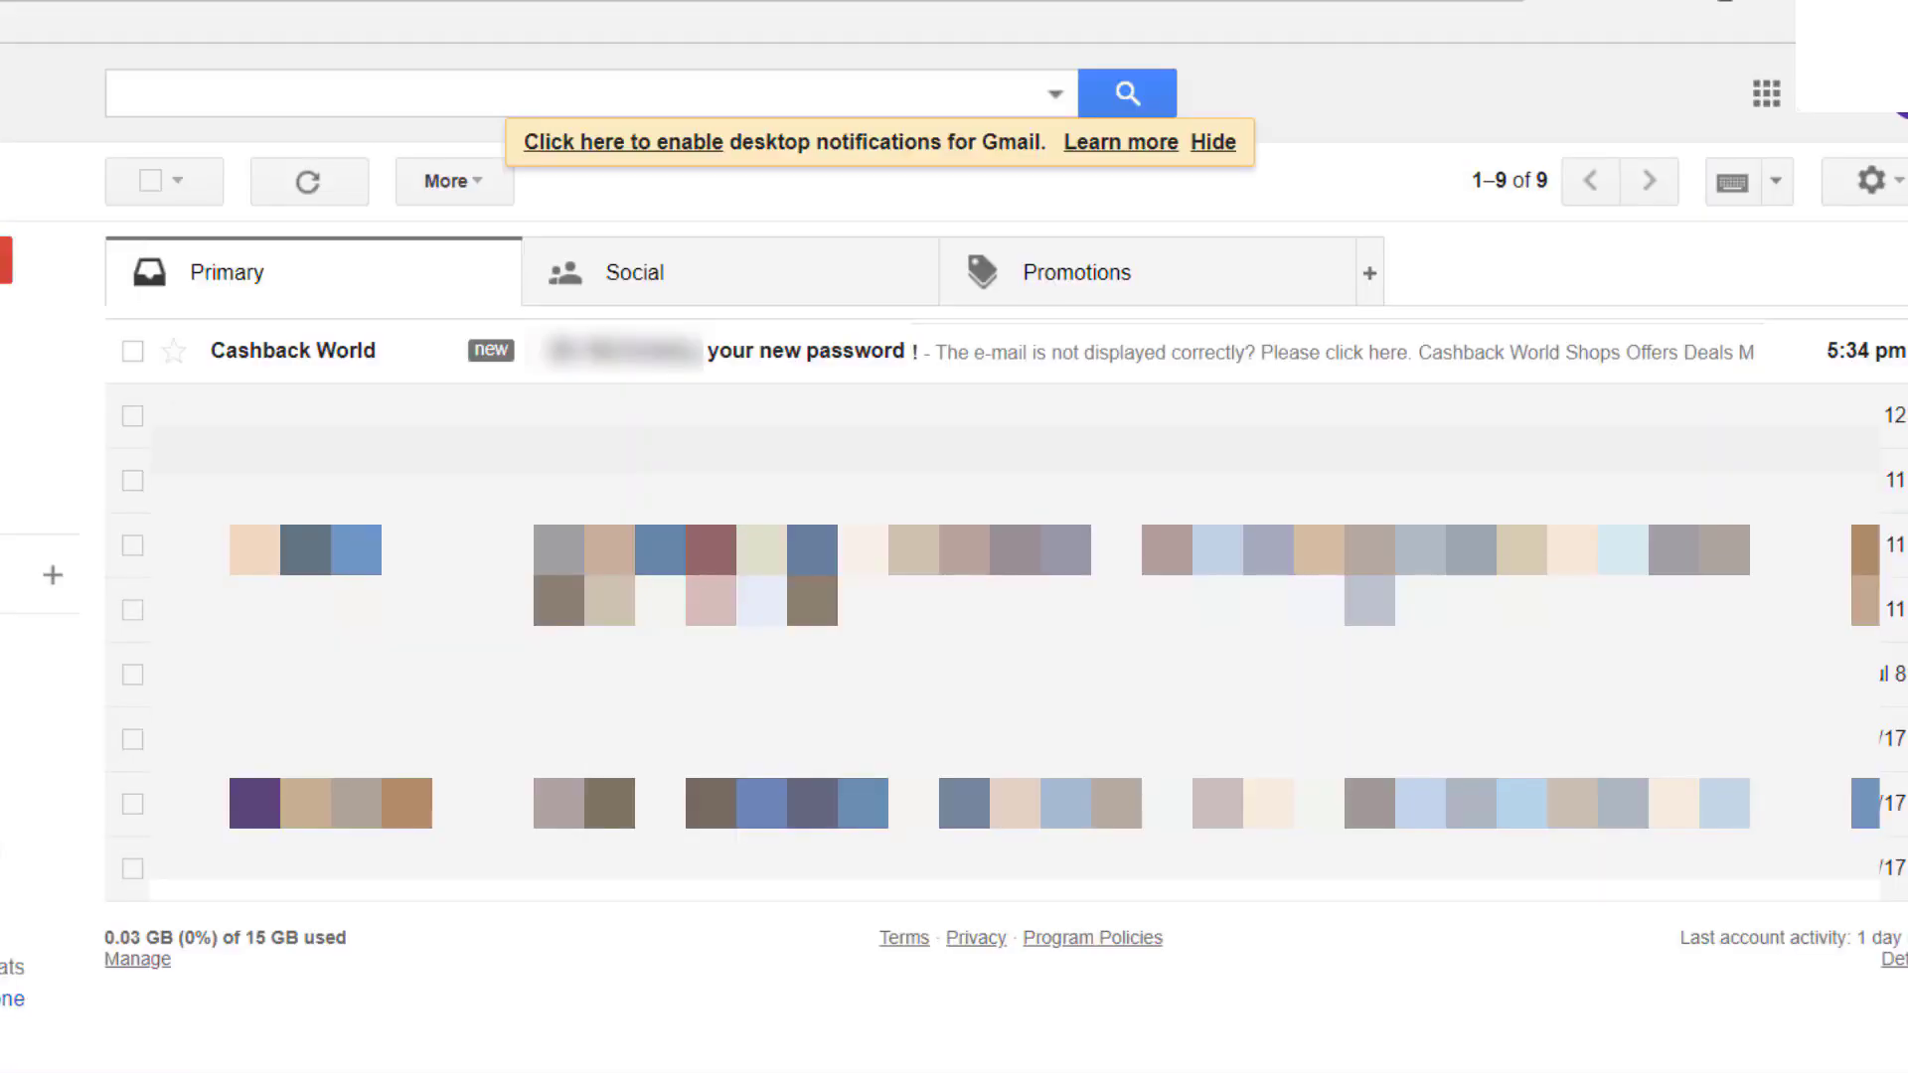
# Open the Cashback World reset-password email and follow its link to set a new password
pyautogui.click(293, 354)
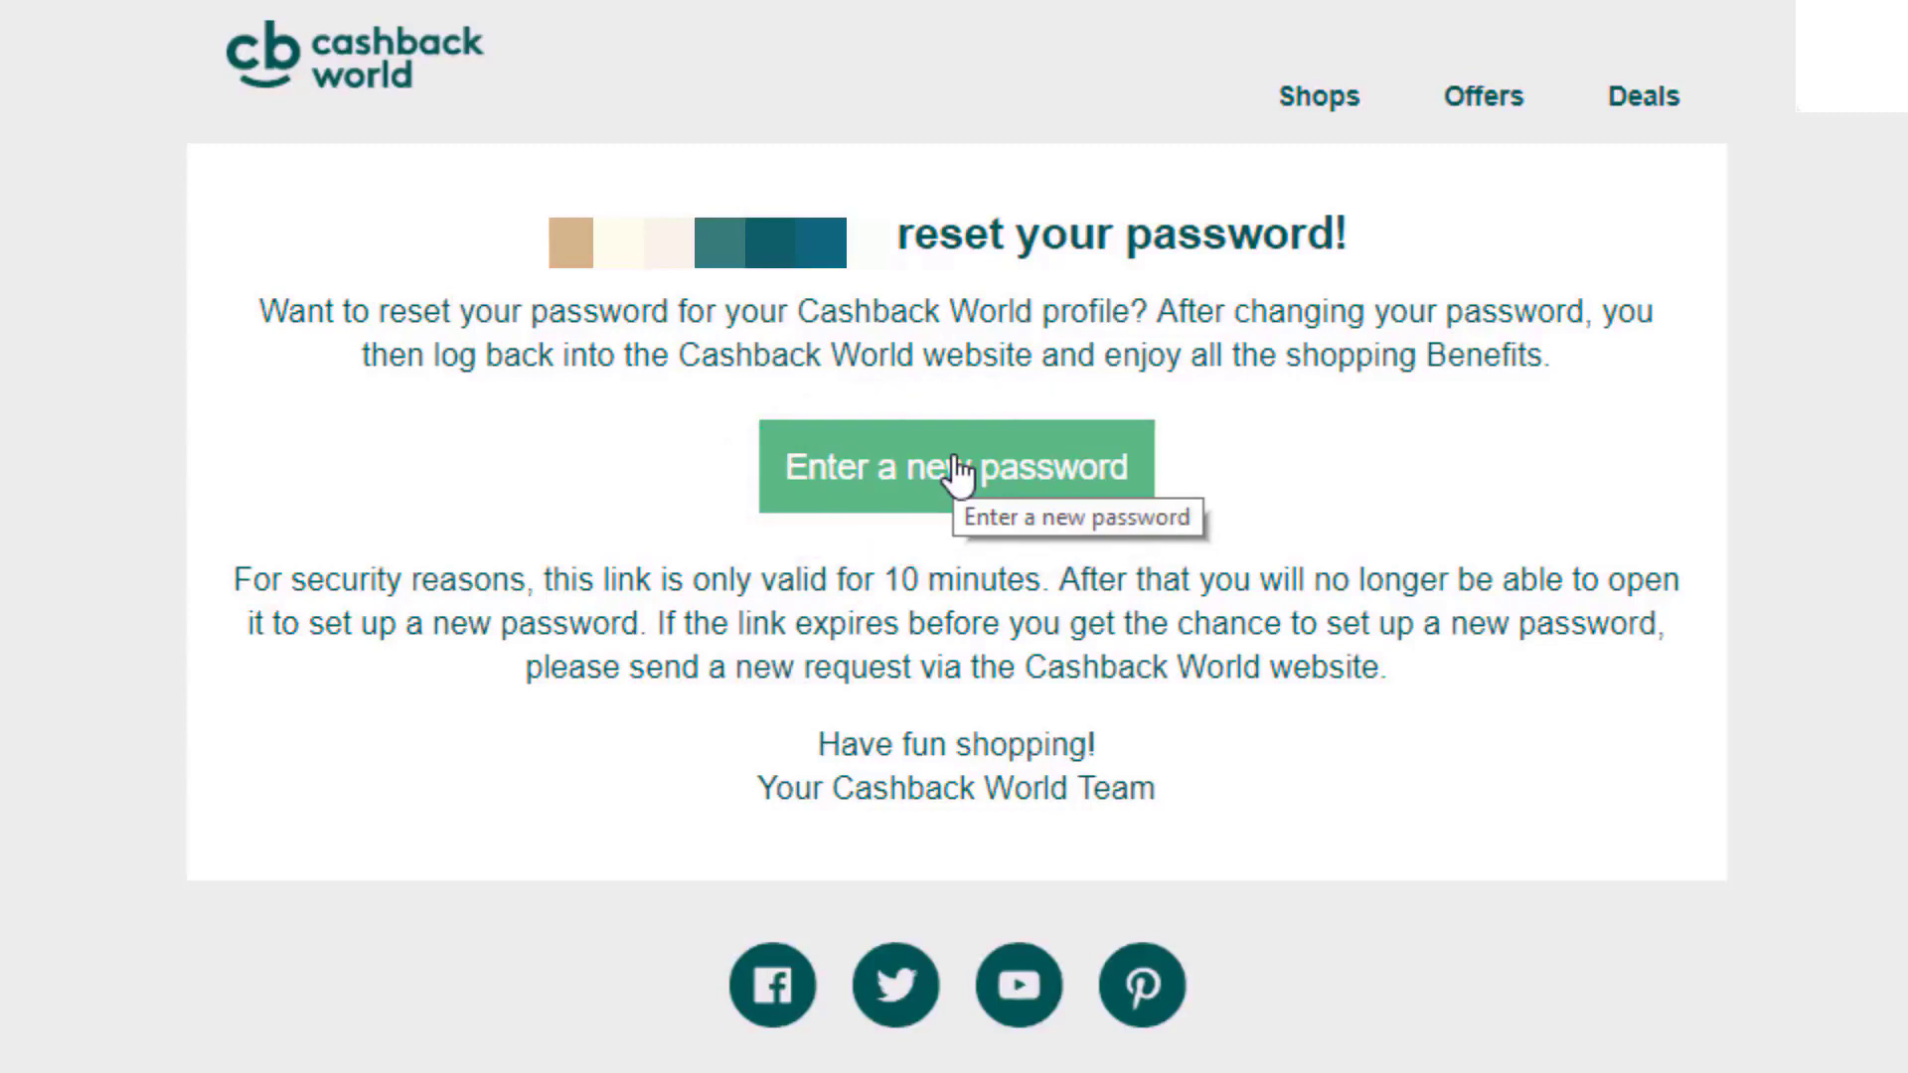
pyautogui.click(959, 474)
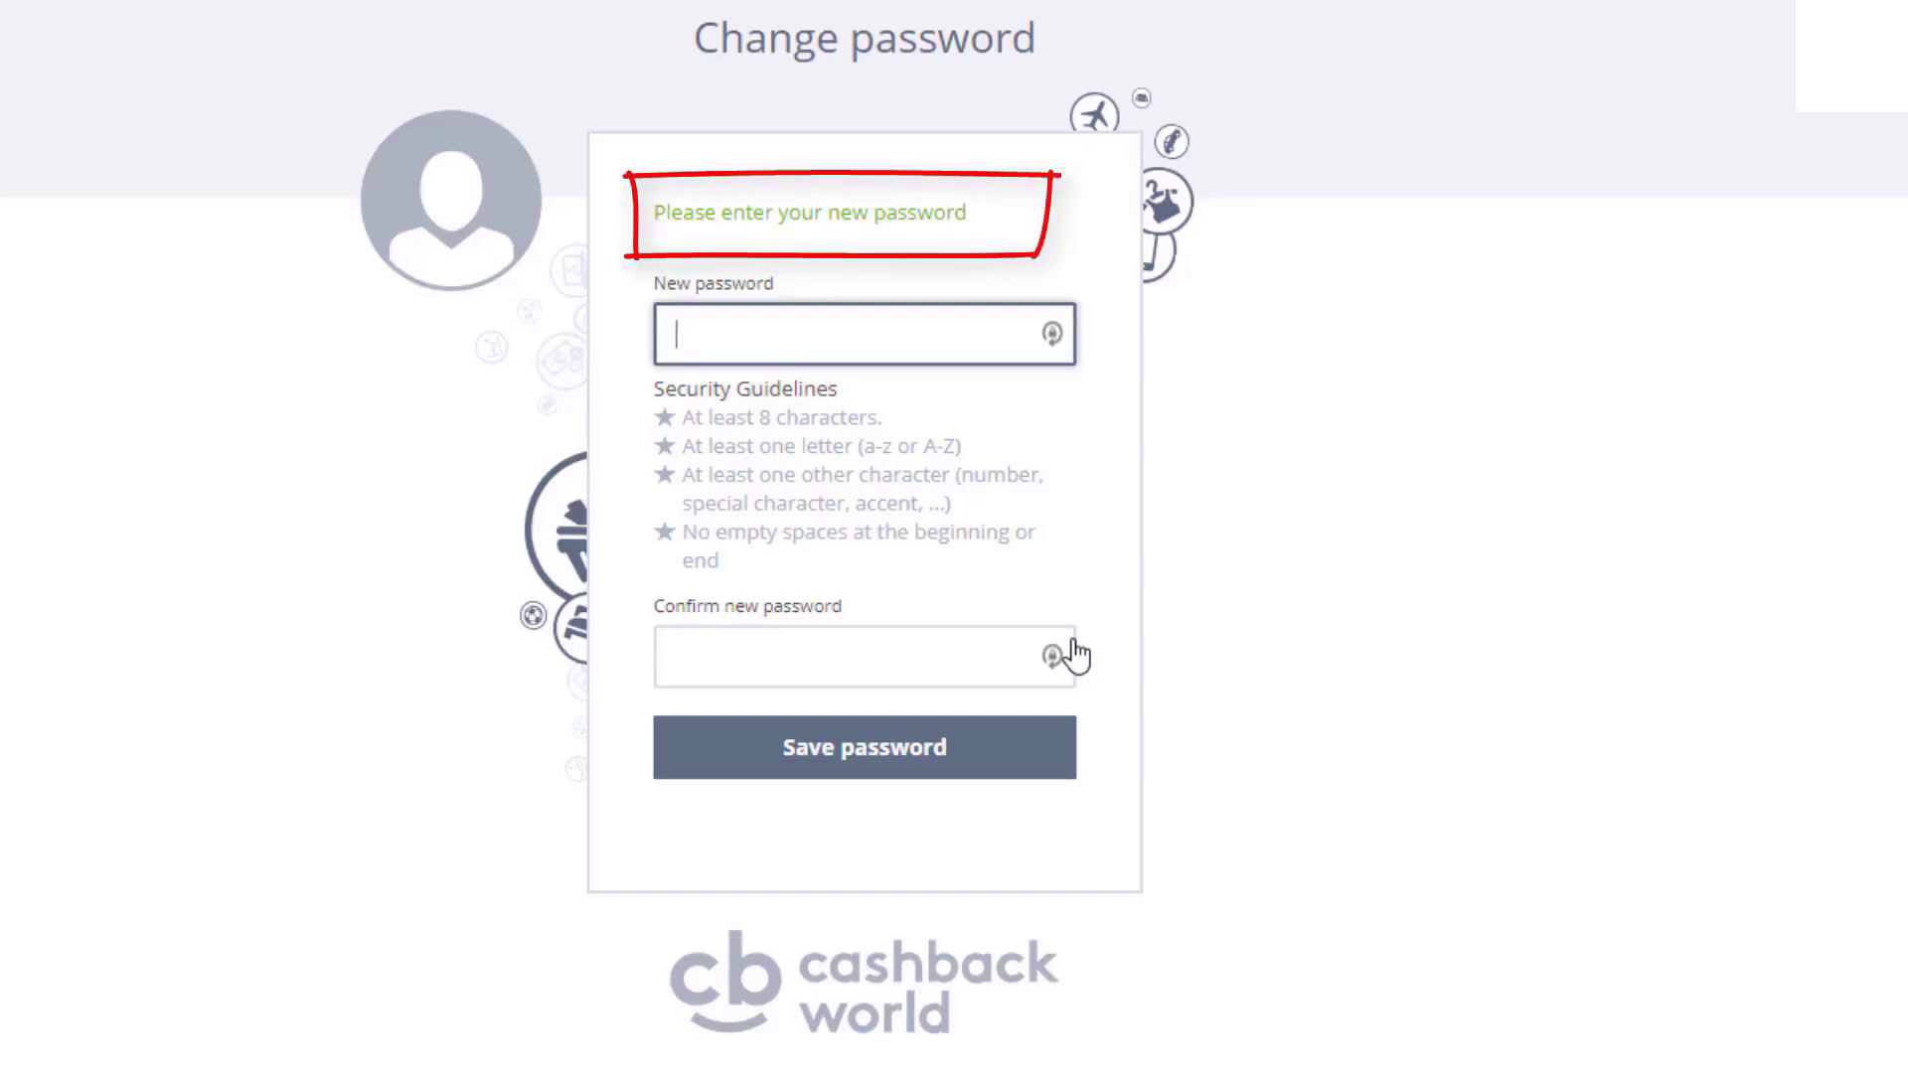
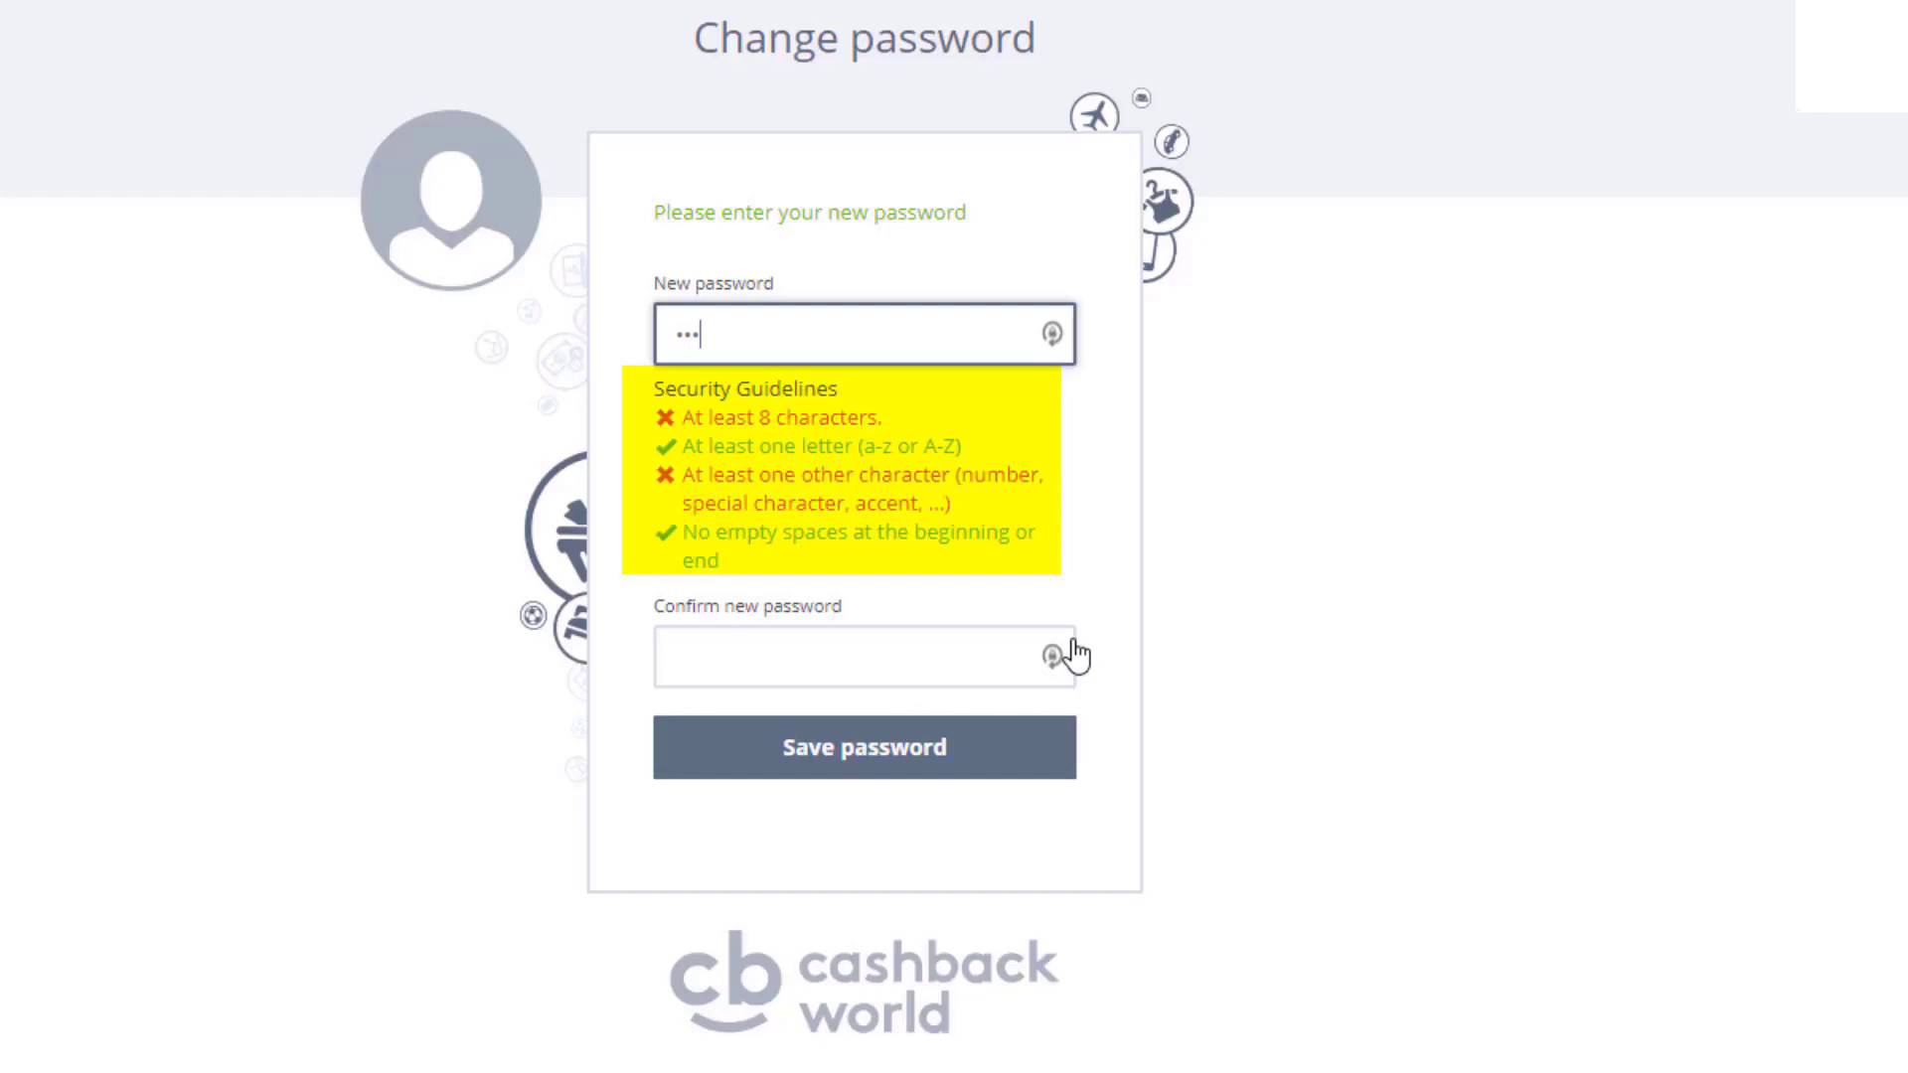
# Enter a new password meeting all four guidelines, confirm it, and save it
pyautogui.click(676, 657)
pyautogui.write('•••••••••••')
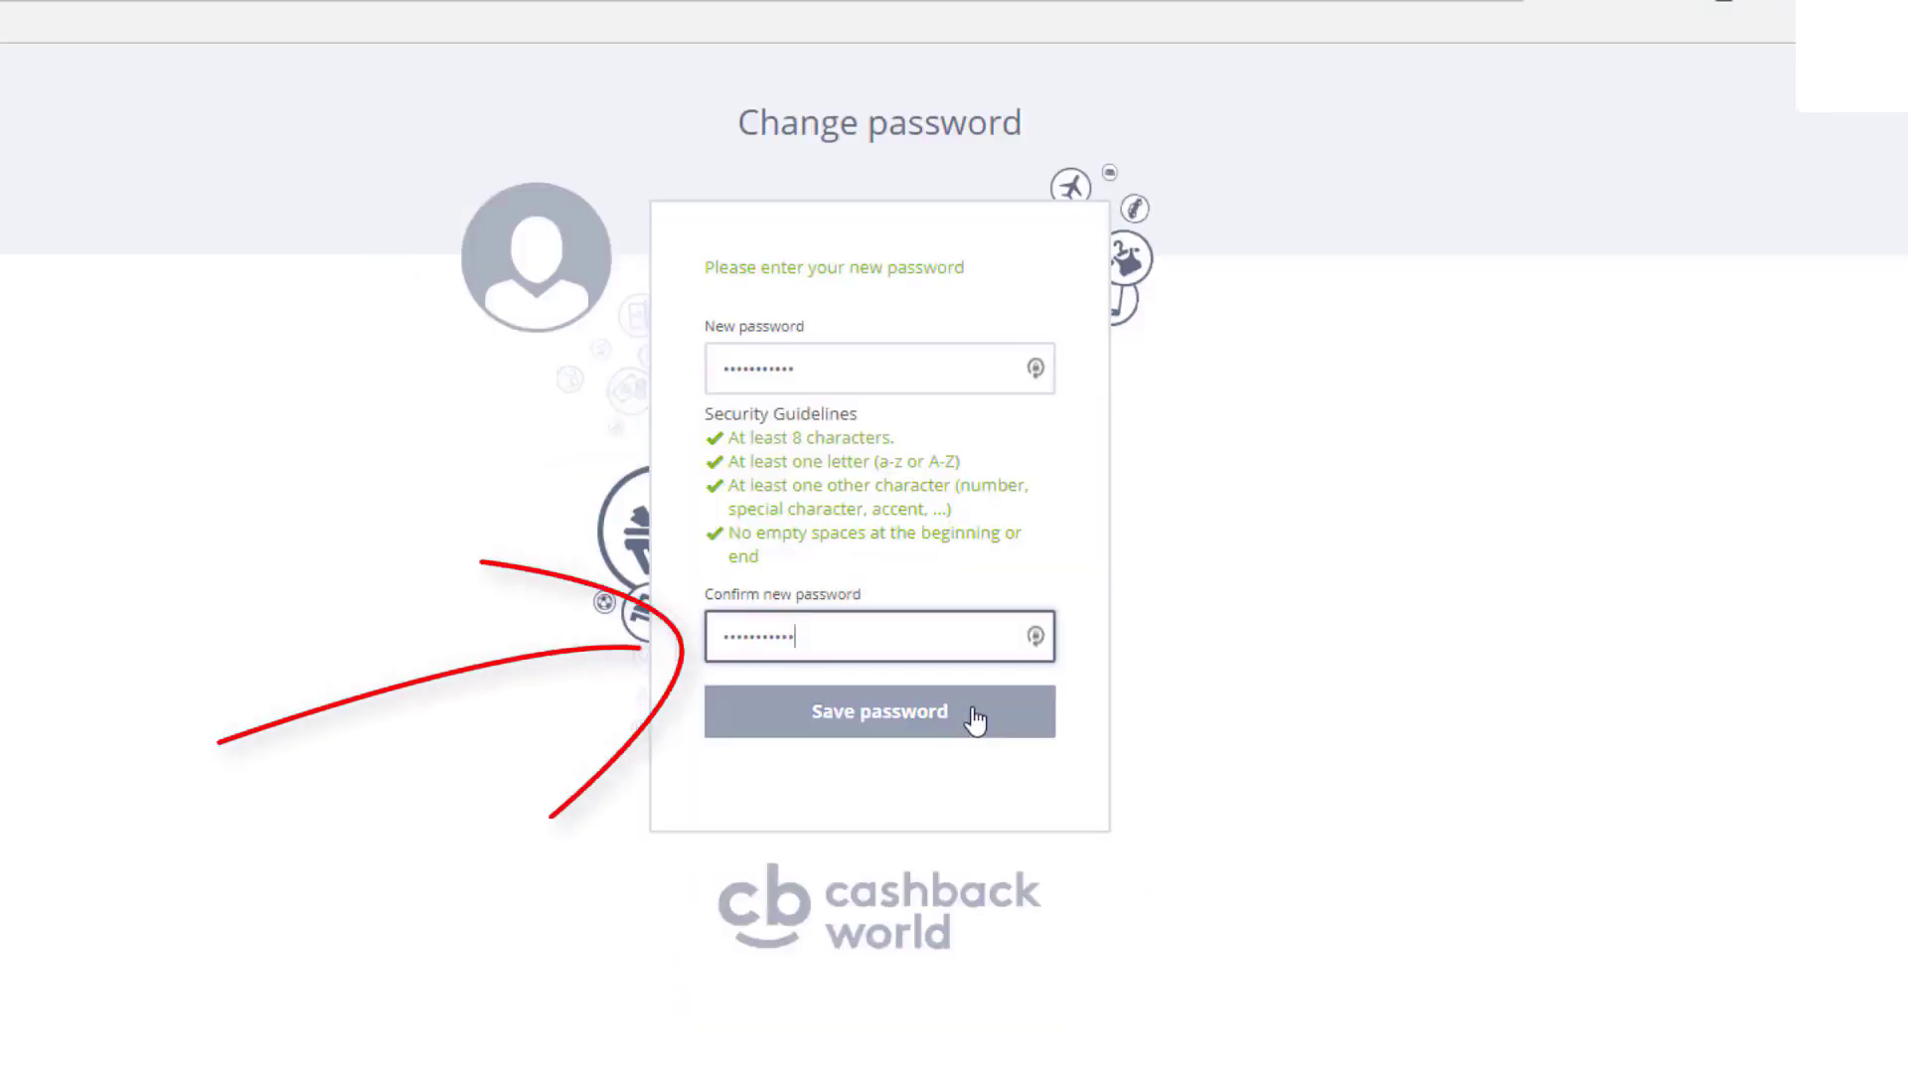
pyautogui.click(975, 715)
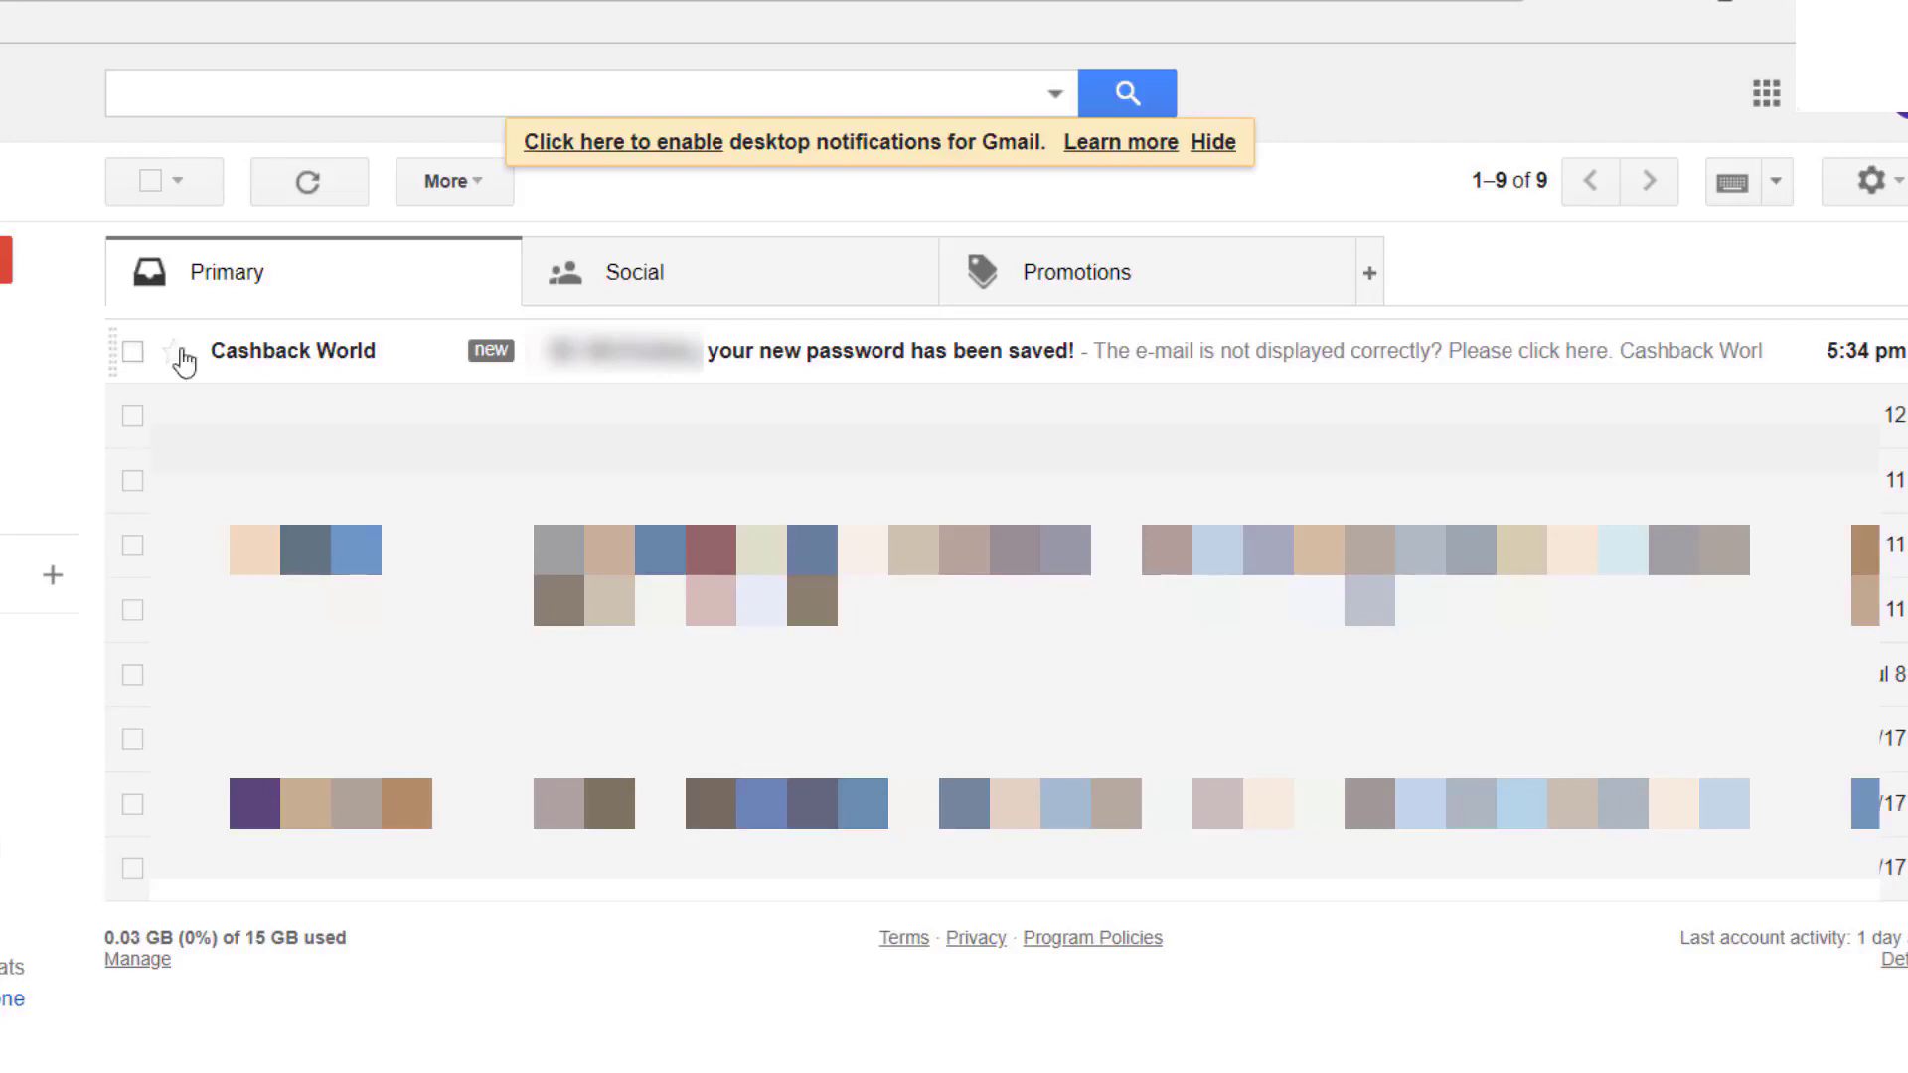
# Open the Cashback World email confirming the new password has been saved
pyautogui.click(291, 356)
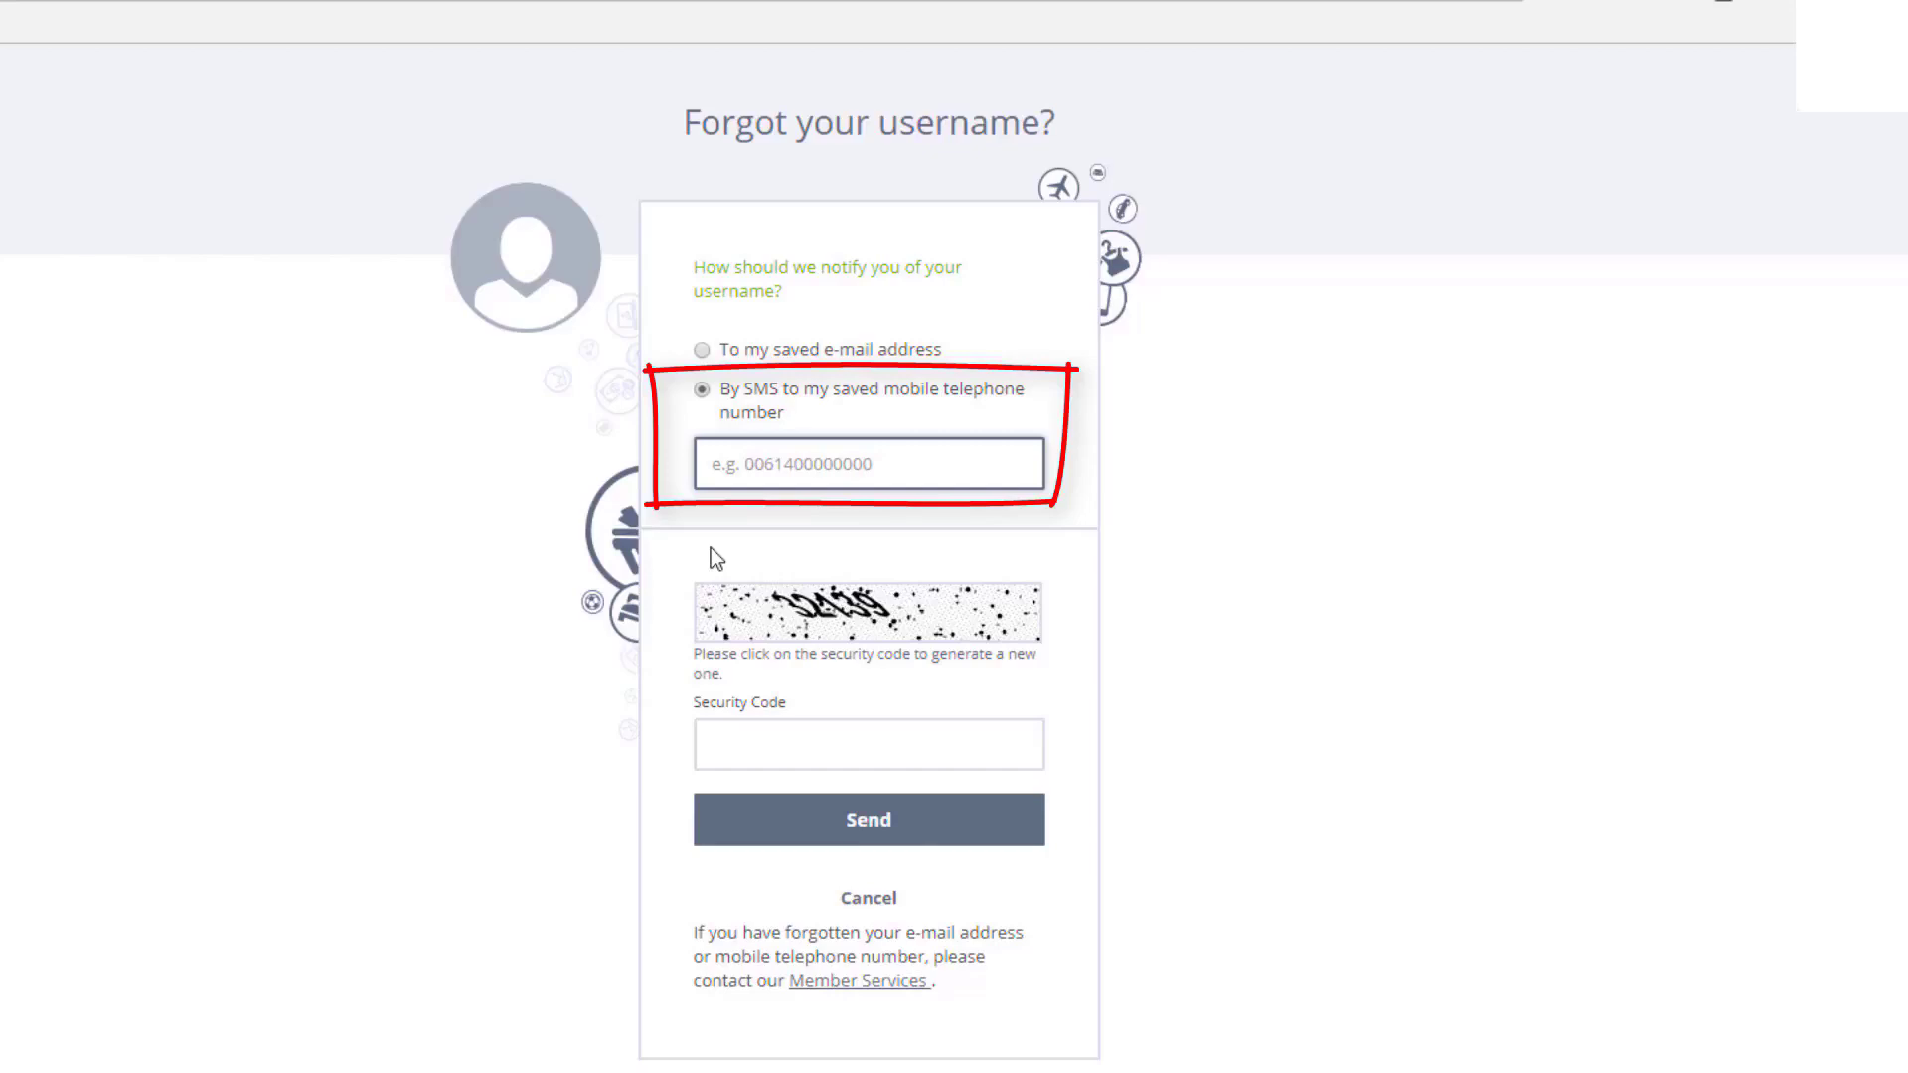
# Enter the mobile number, regenerate a readable security code, enter 95665, and send the username by SMS
pyautogui.write('0061')
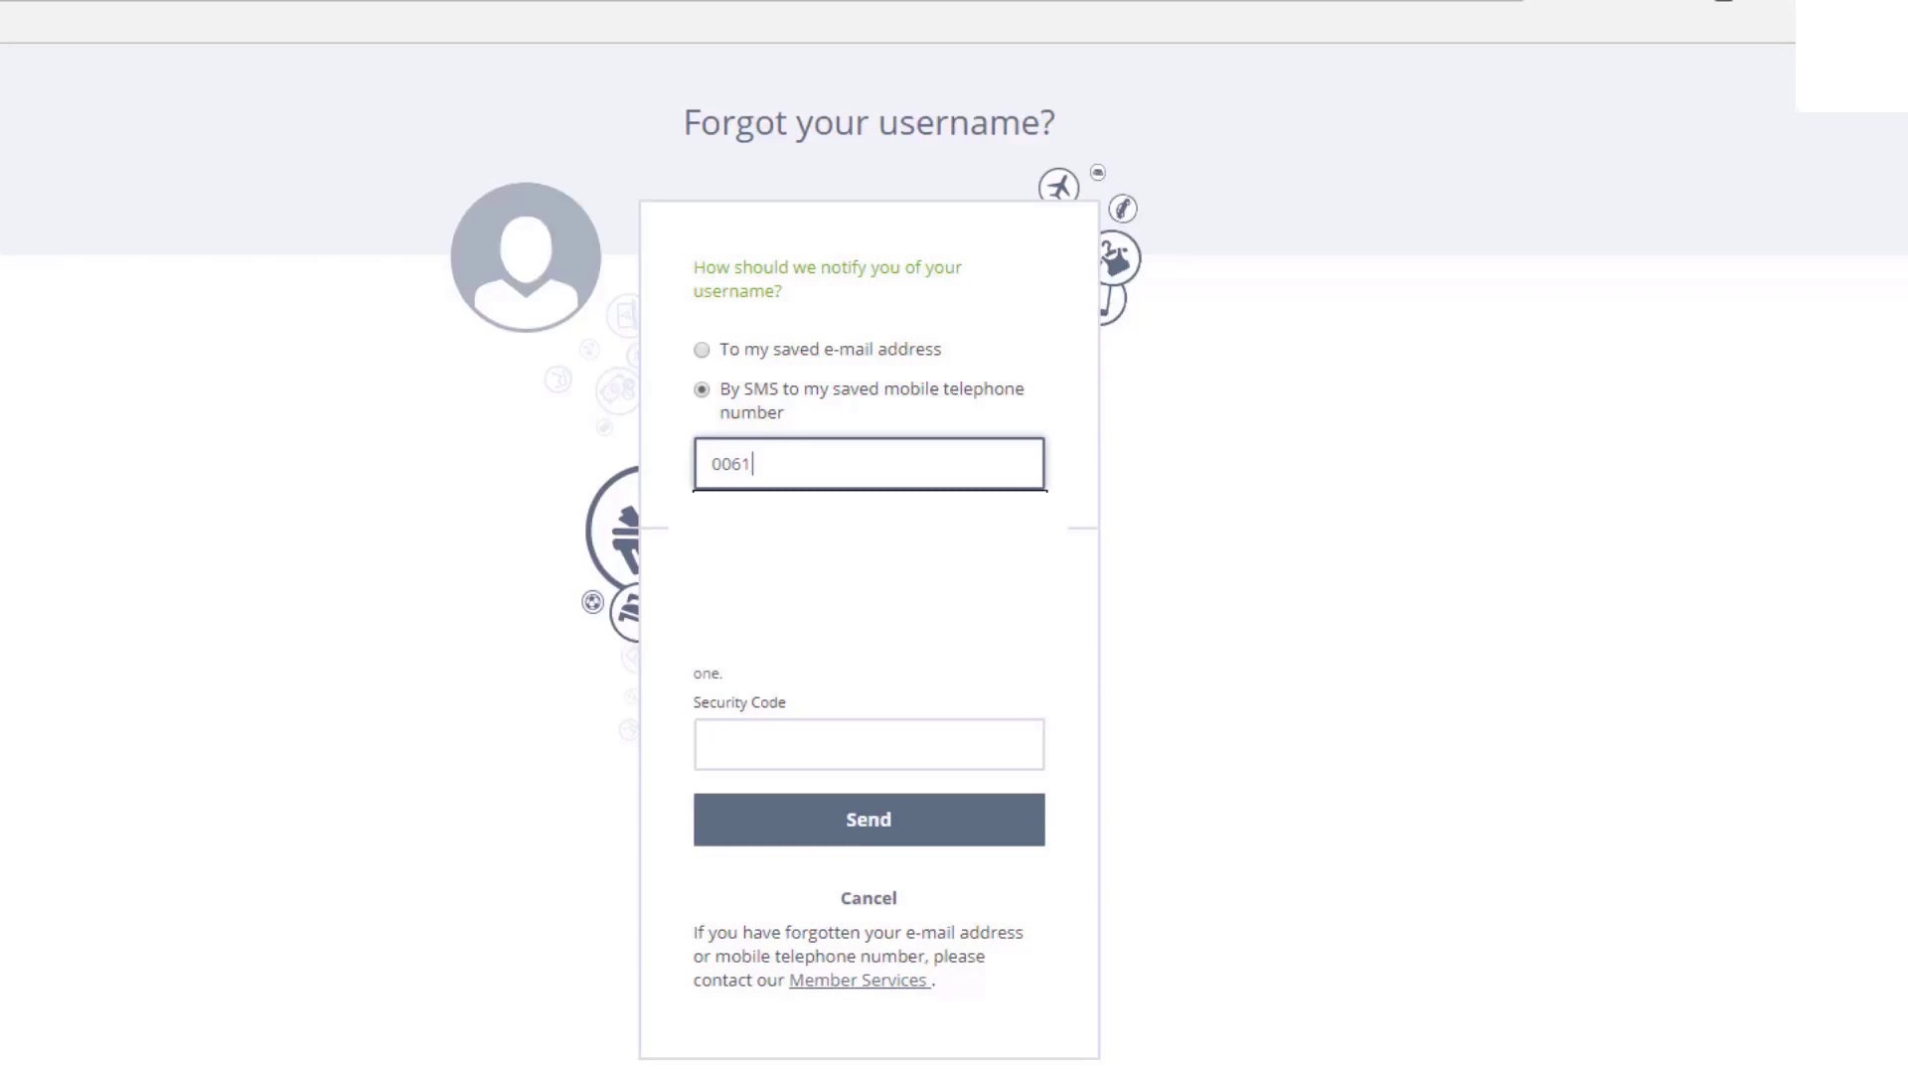
pyautogui.write('4')
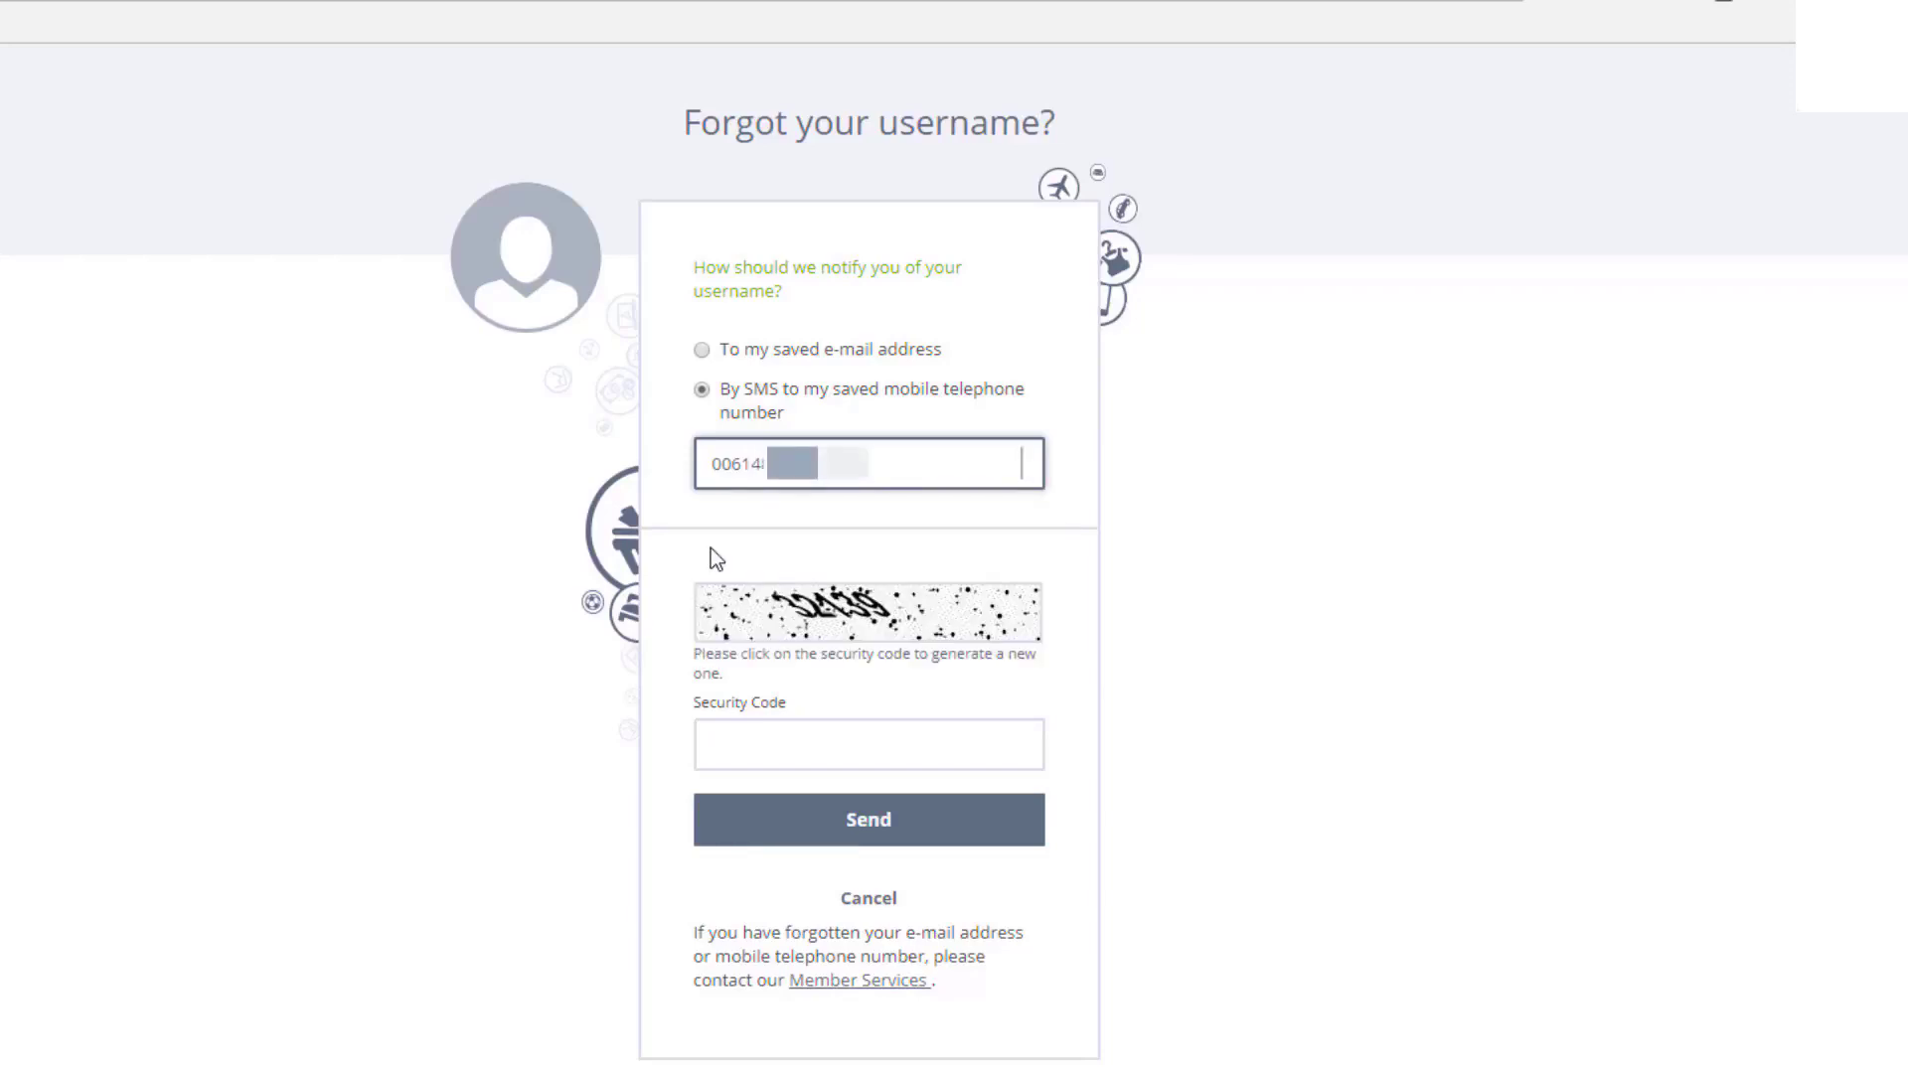
pyautogui.click(815, 612)
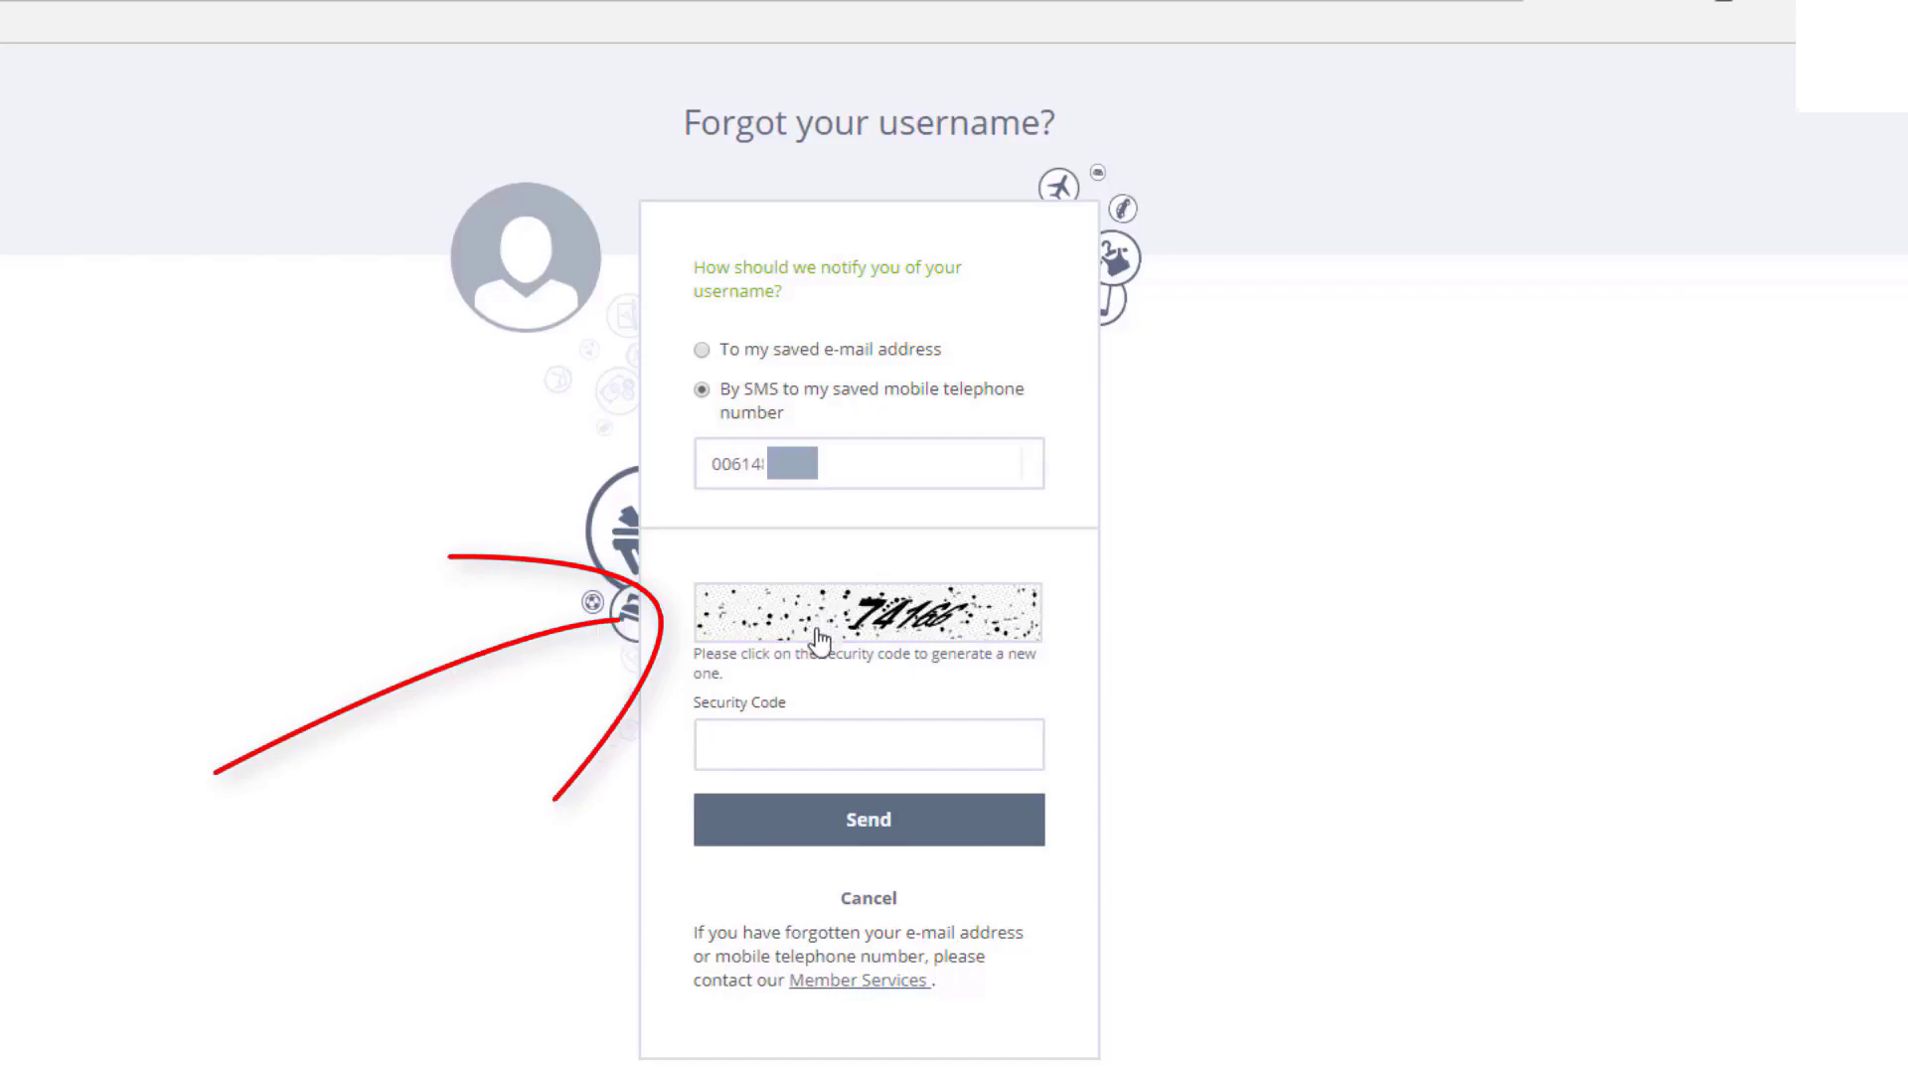
pyautogui.click(822, 636)
pyautogui.click(757, 735)
pyautogui.write('95')
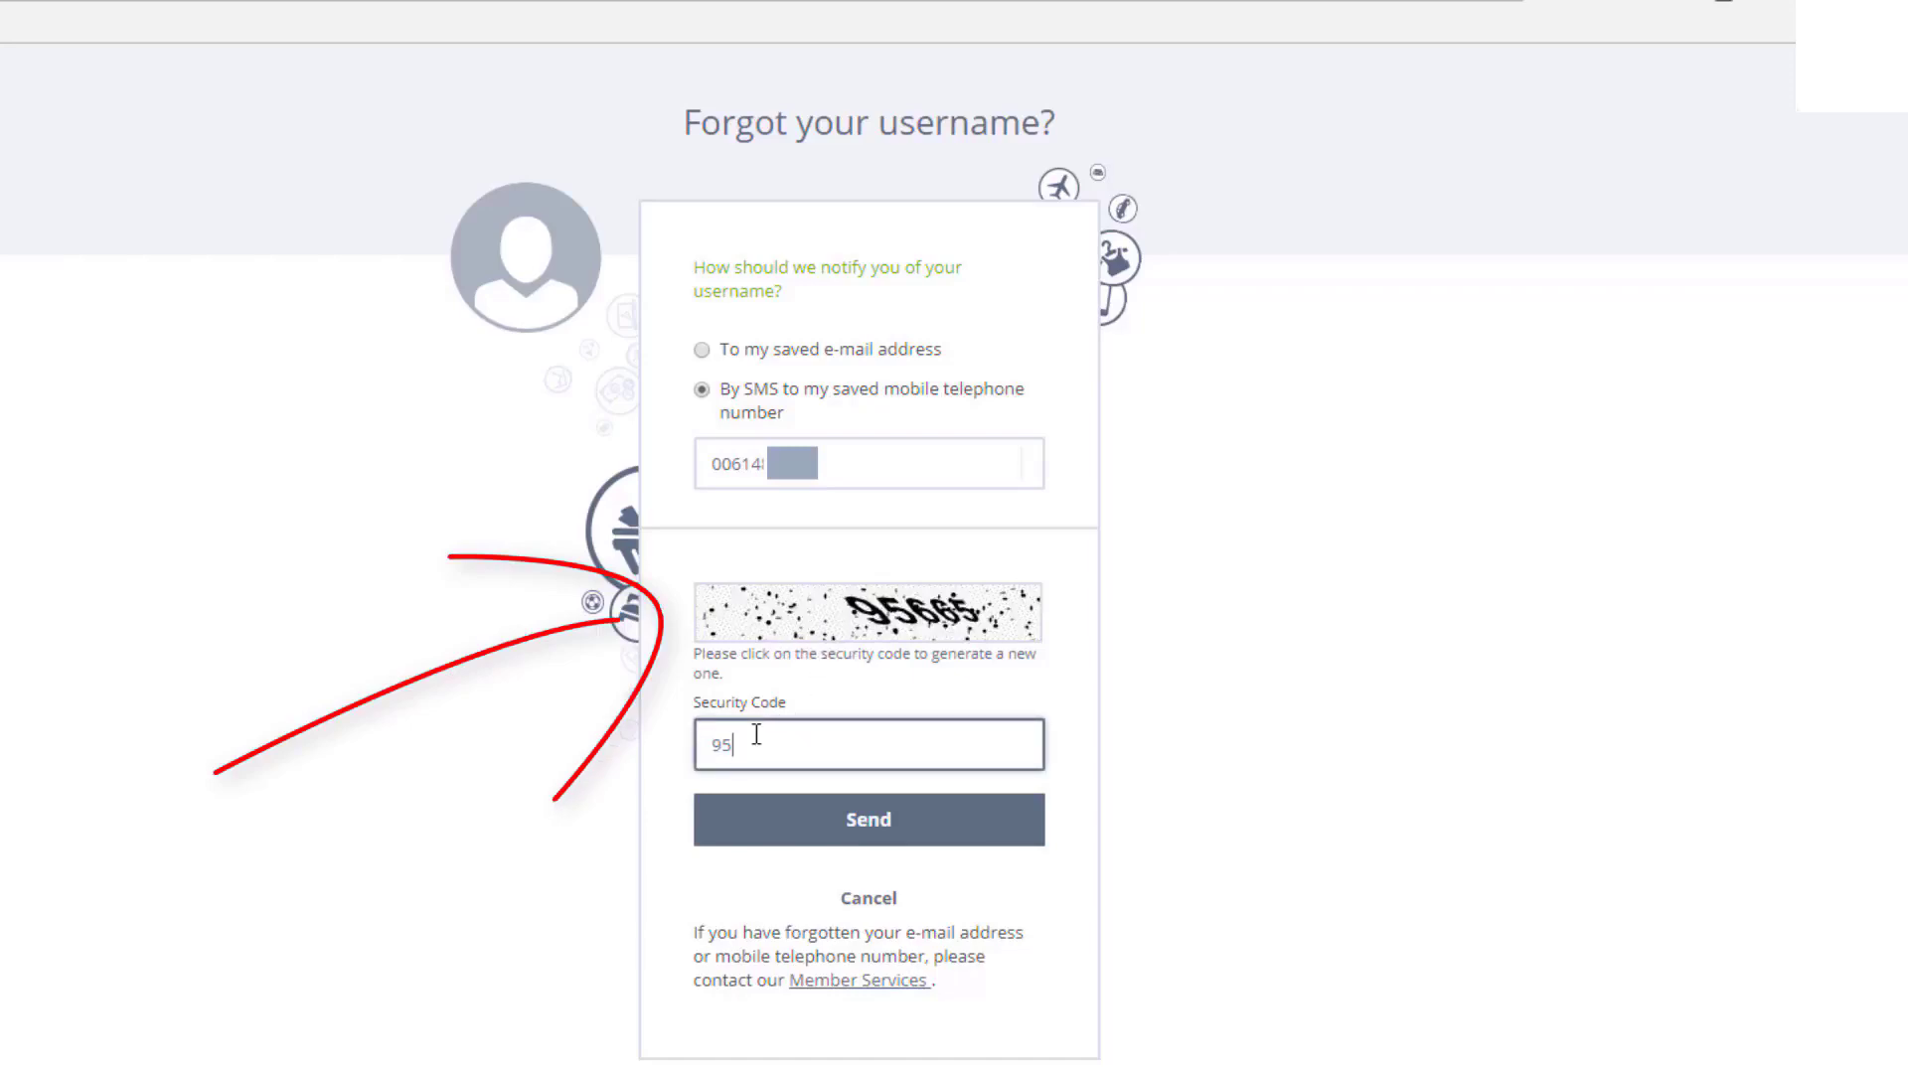
pyautogui.write('665')
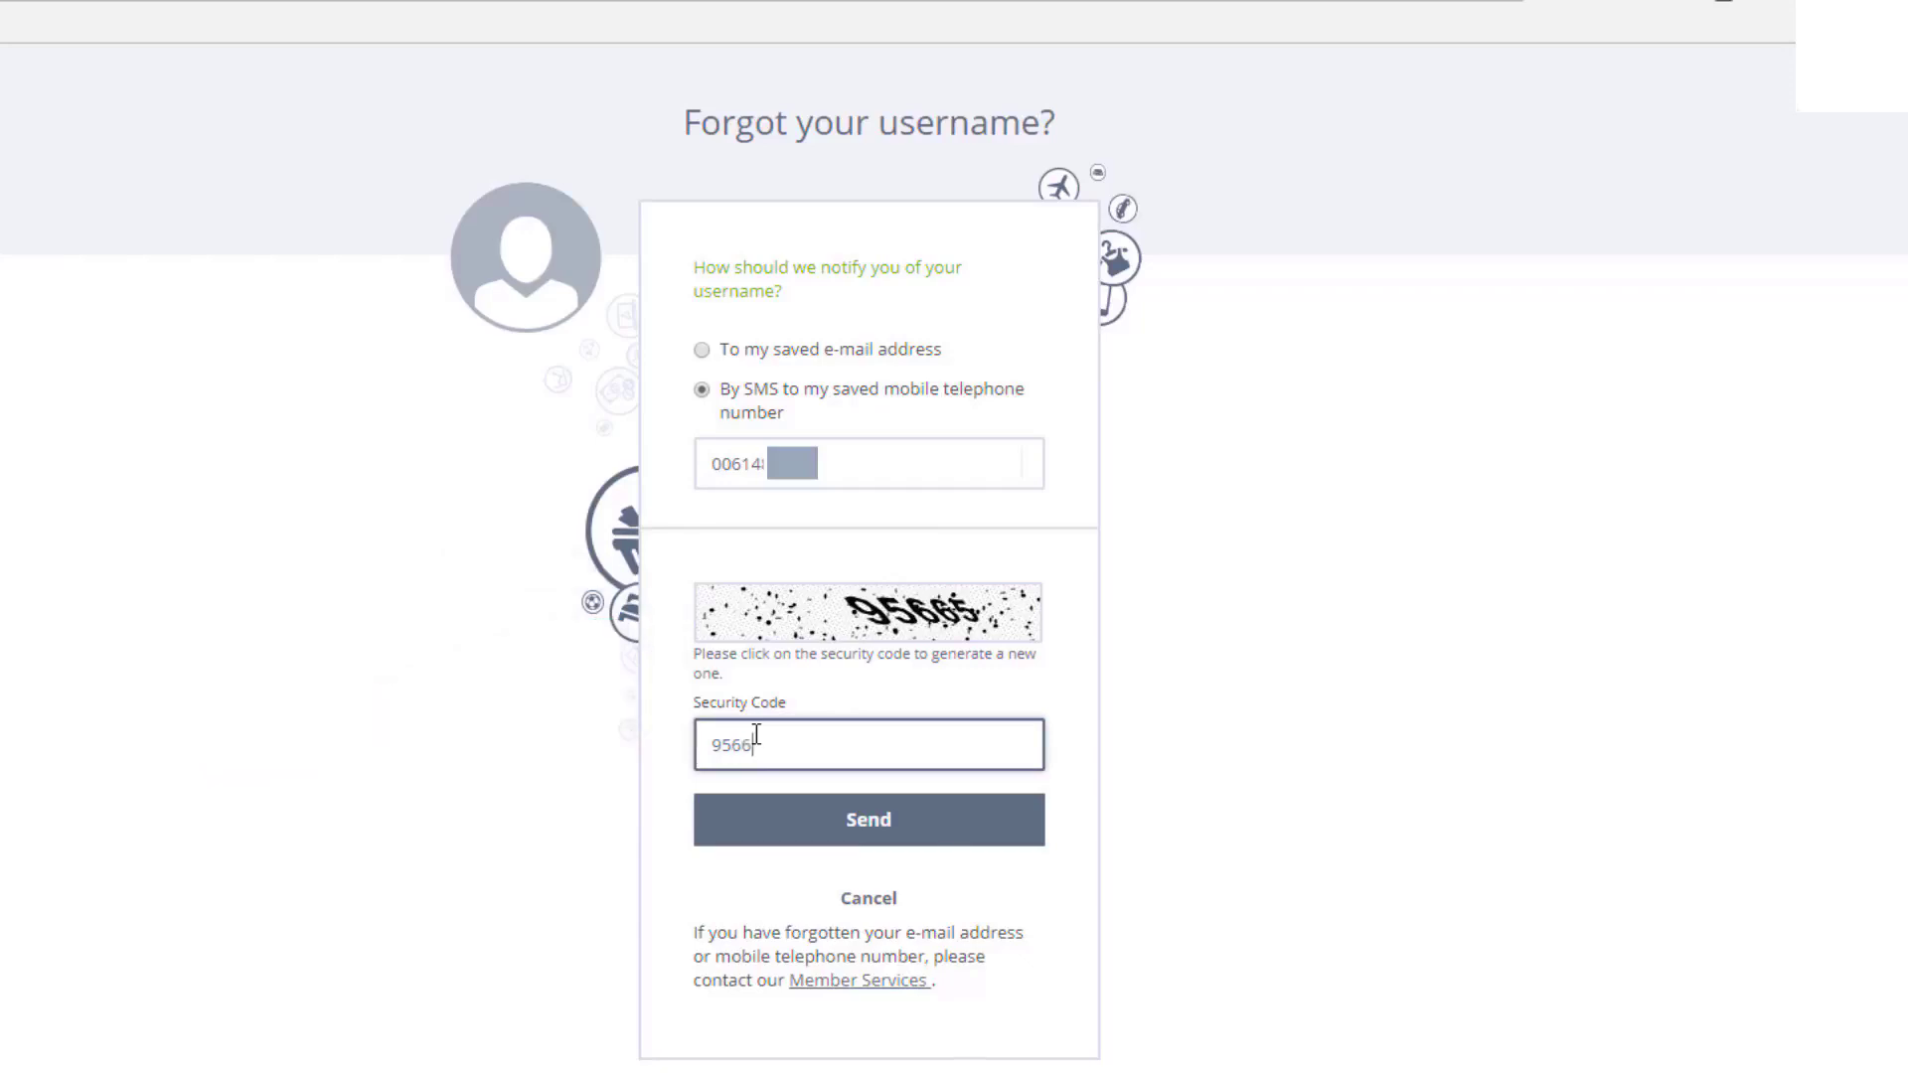
pyautogui.click(795, 819)
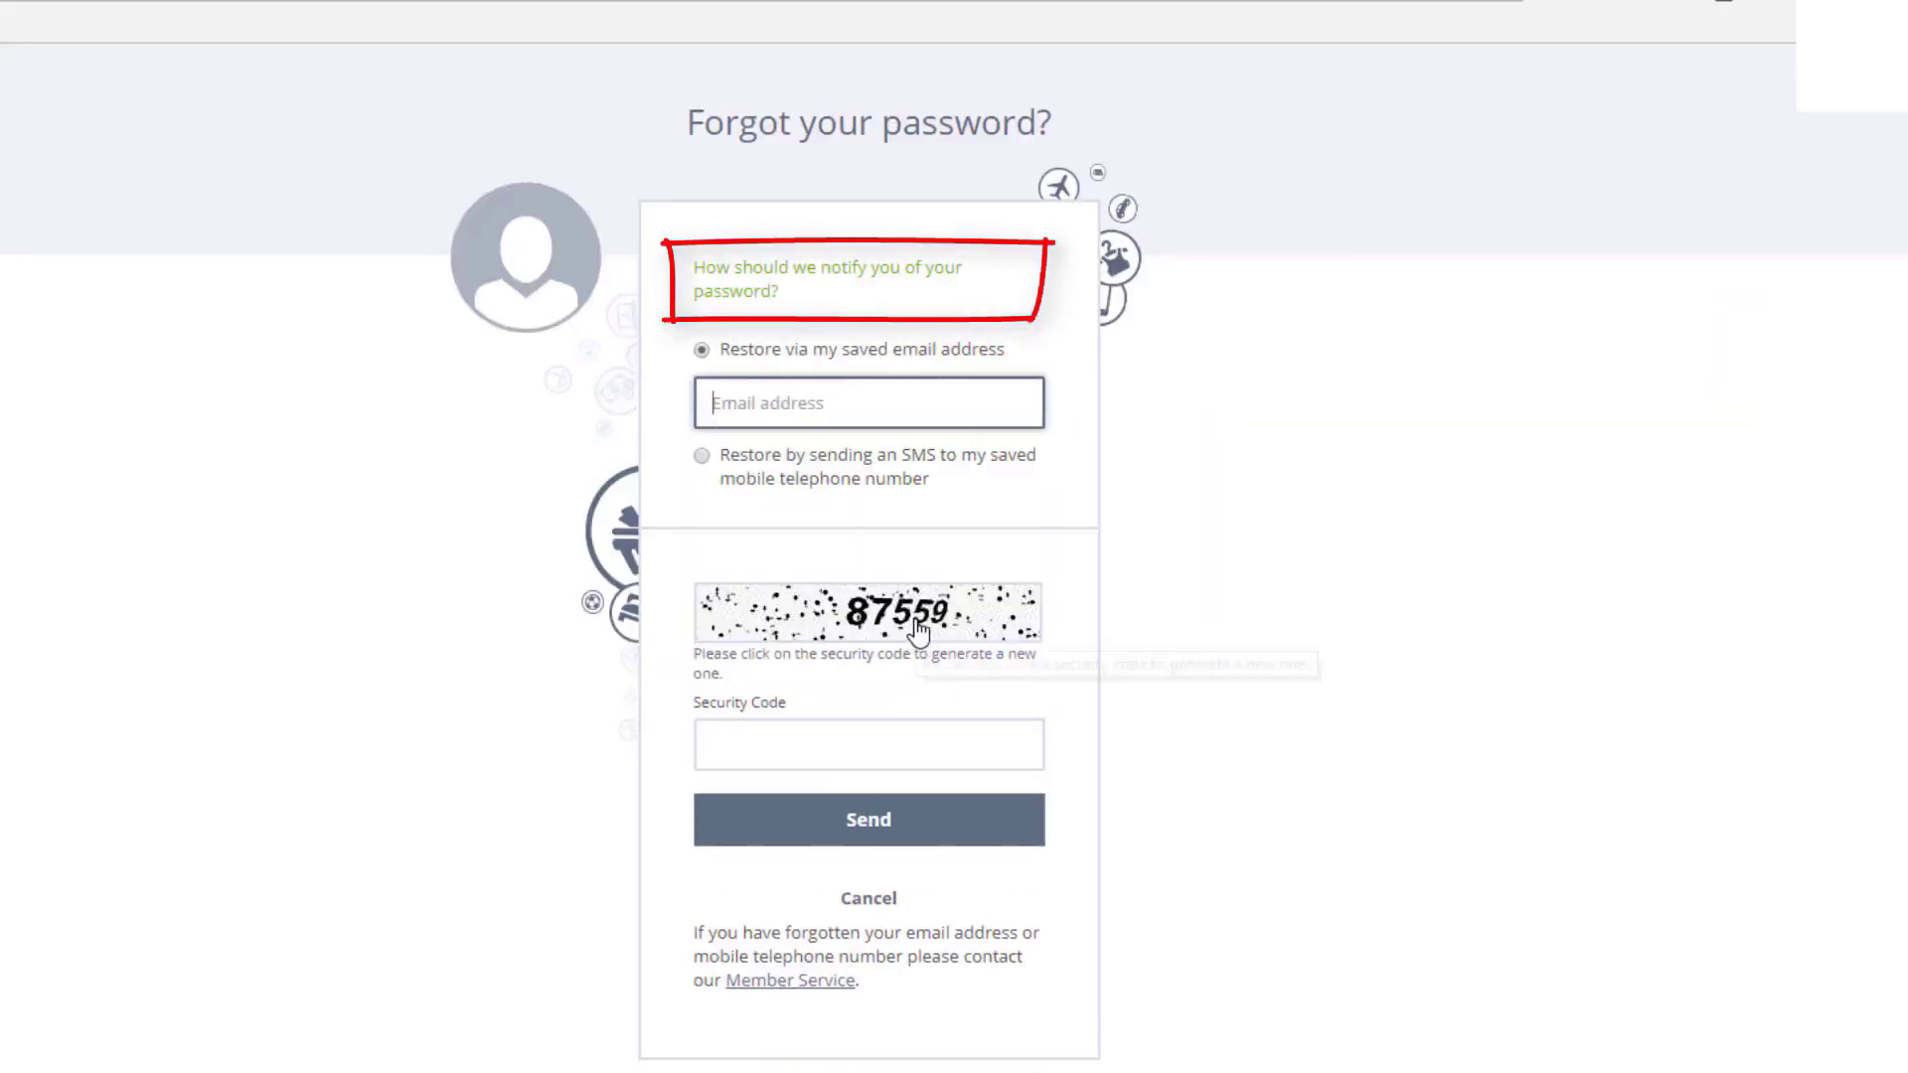
pyautogui.click(702, 456)
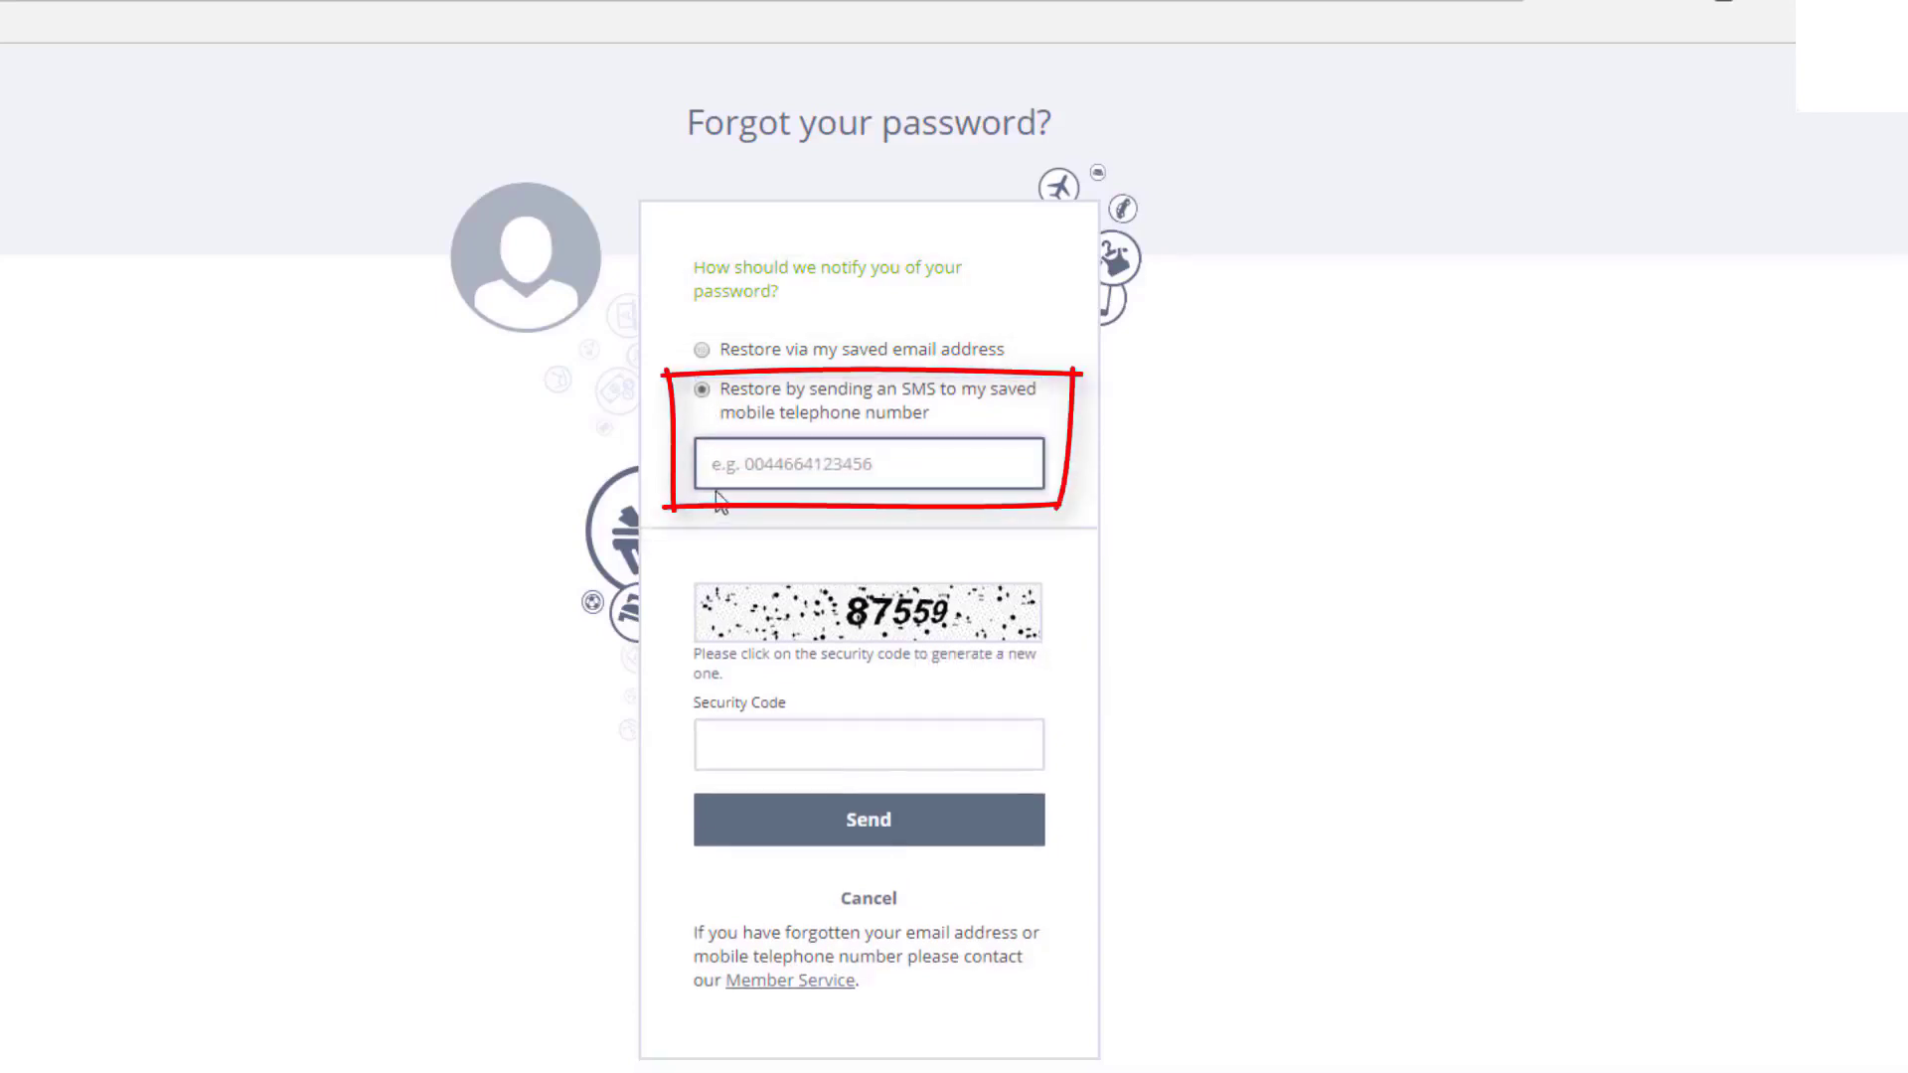
pyautogui.click(723, 478)
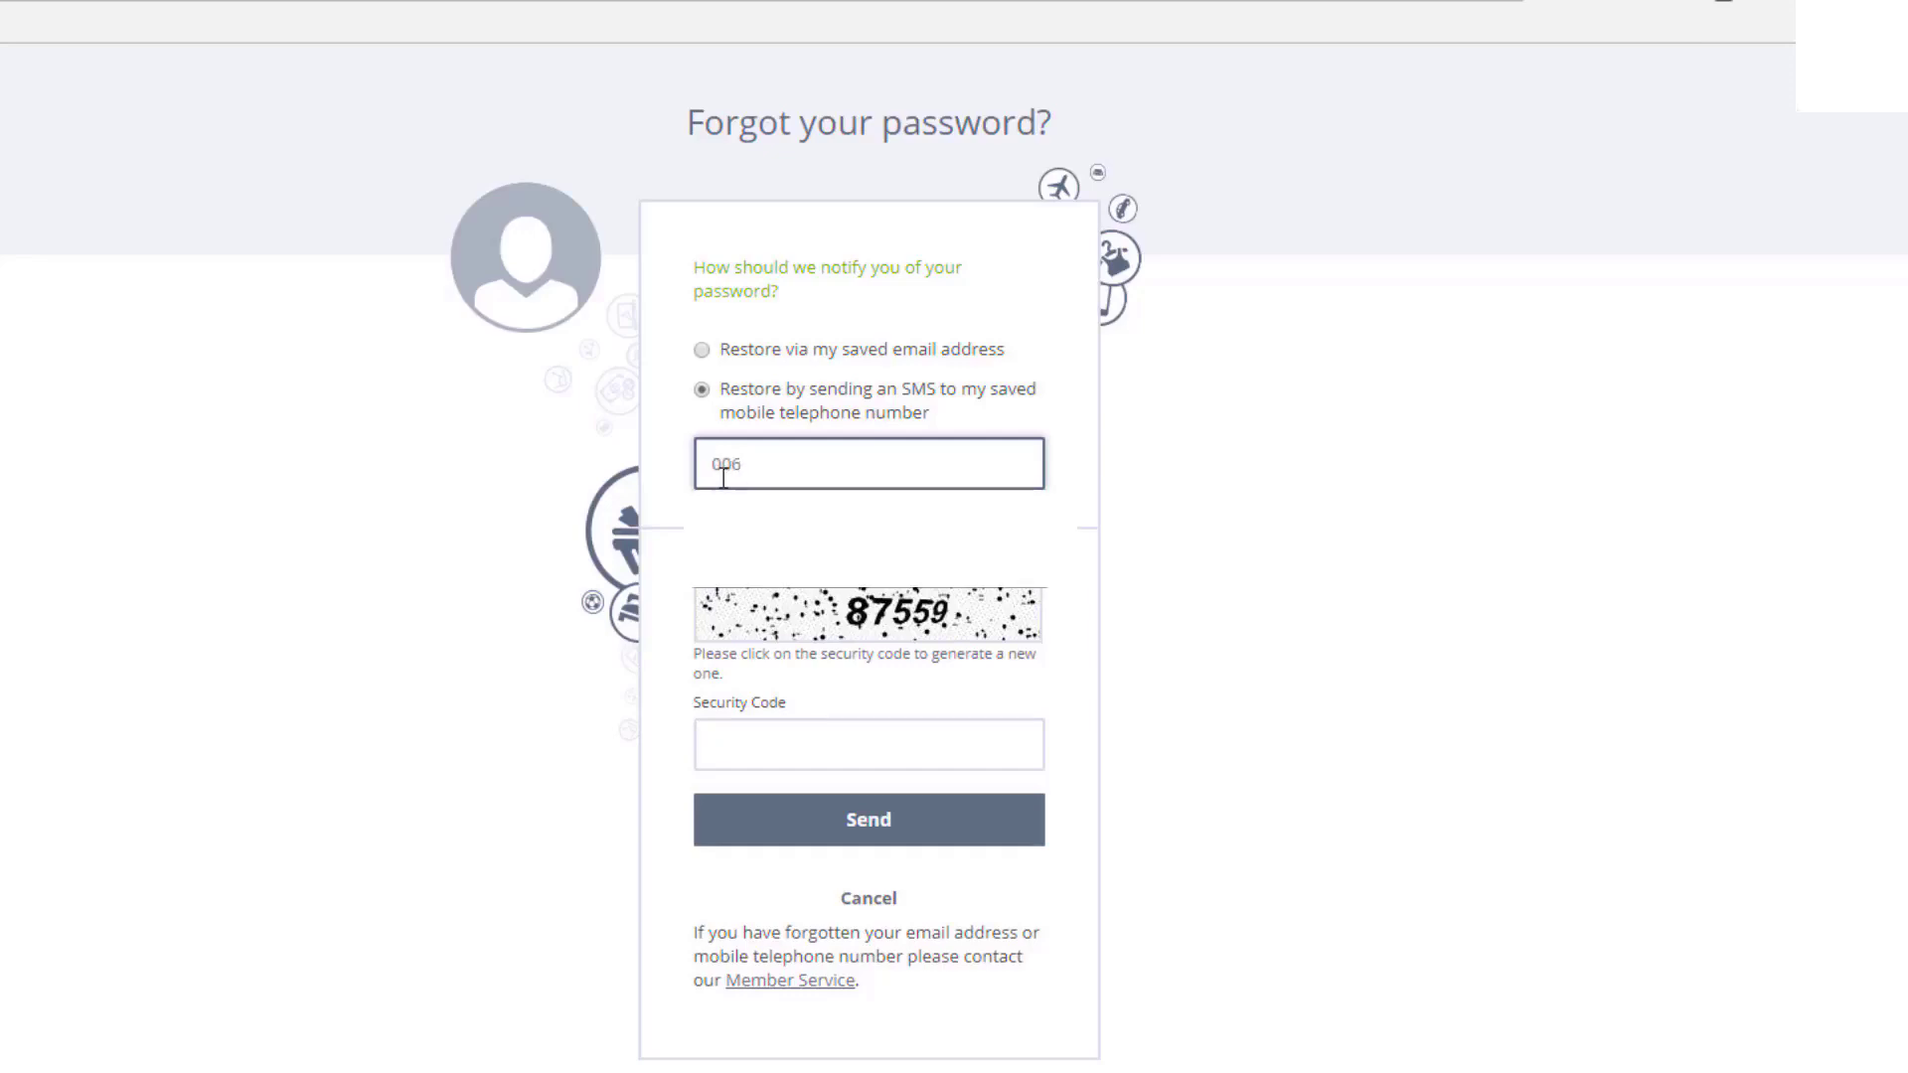
pyautogui.click(736, 746)
pyautogui.press('Return')
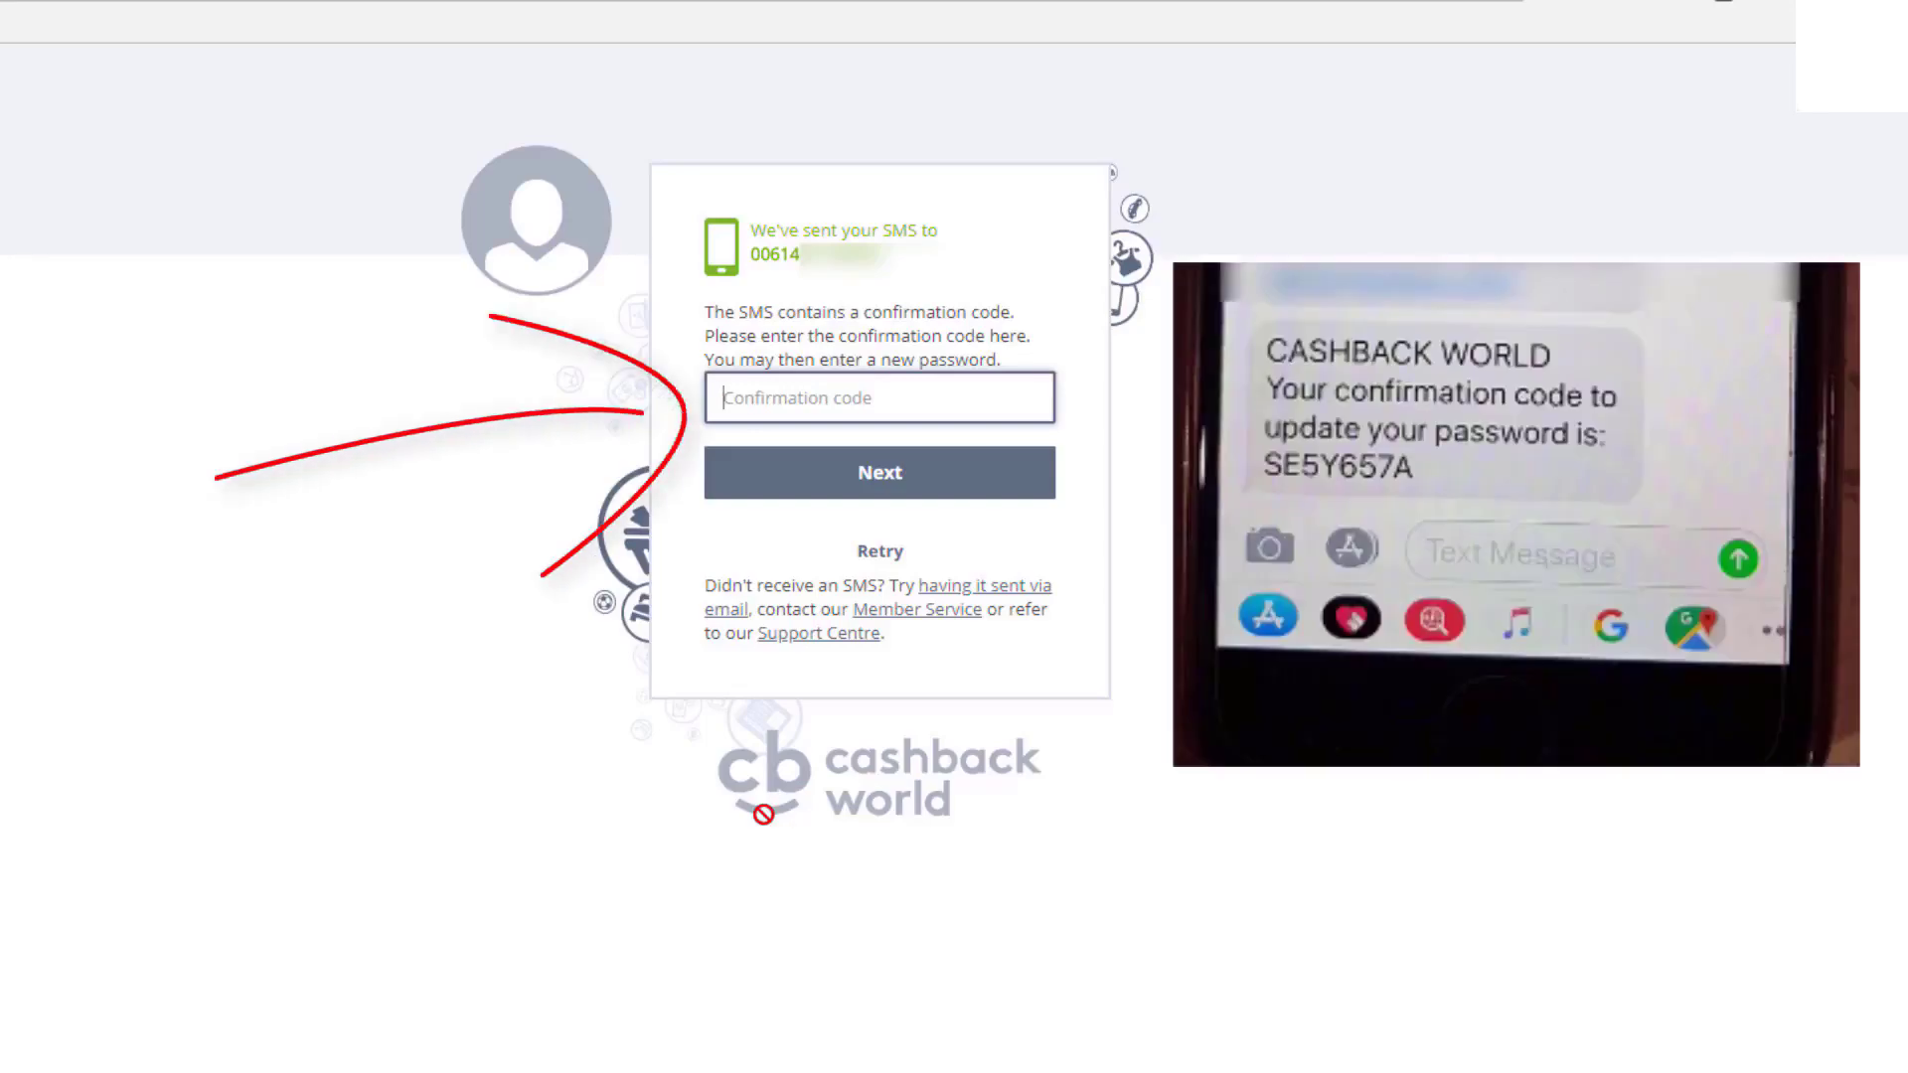
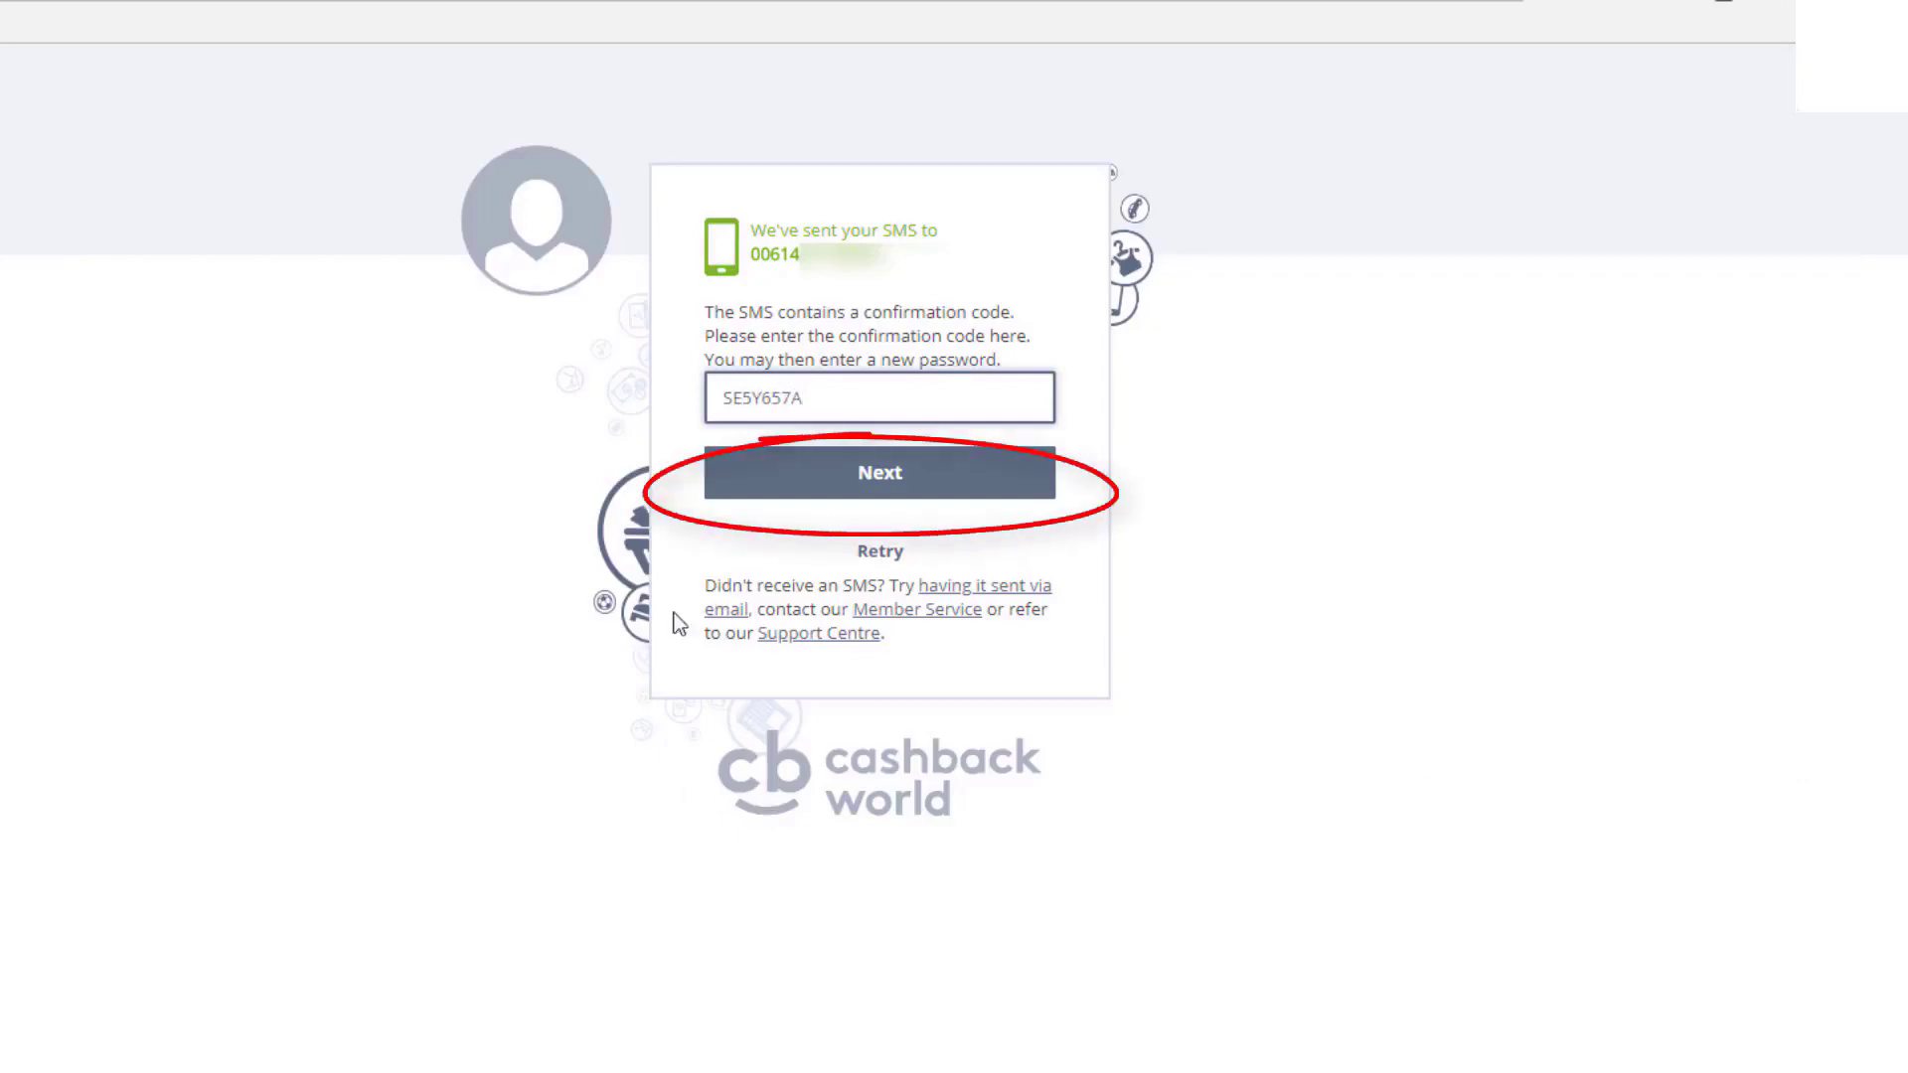
# Enter the confirmation code received by SMS and submit it
pyautogui.click(744, 475)
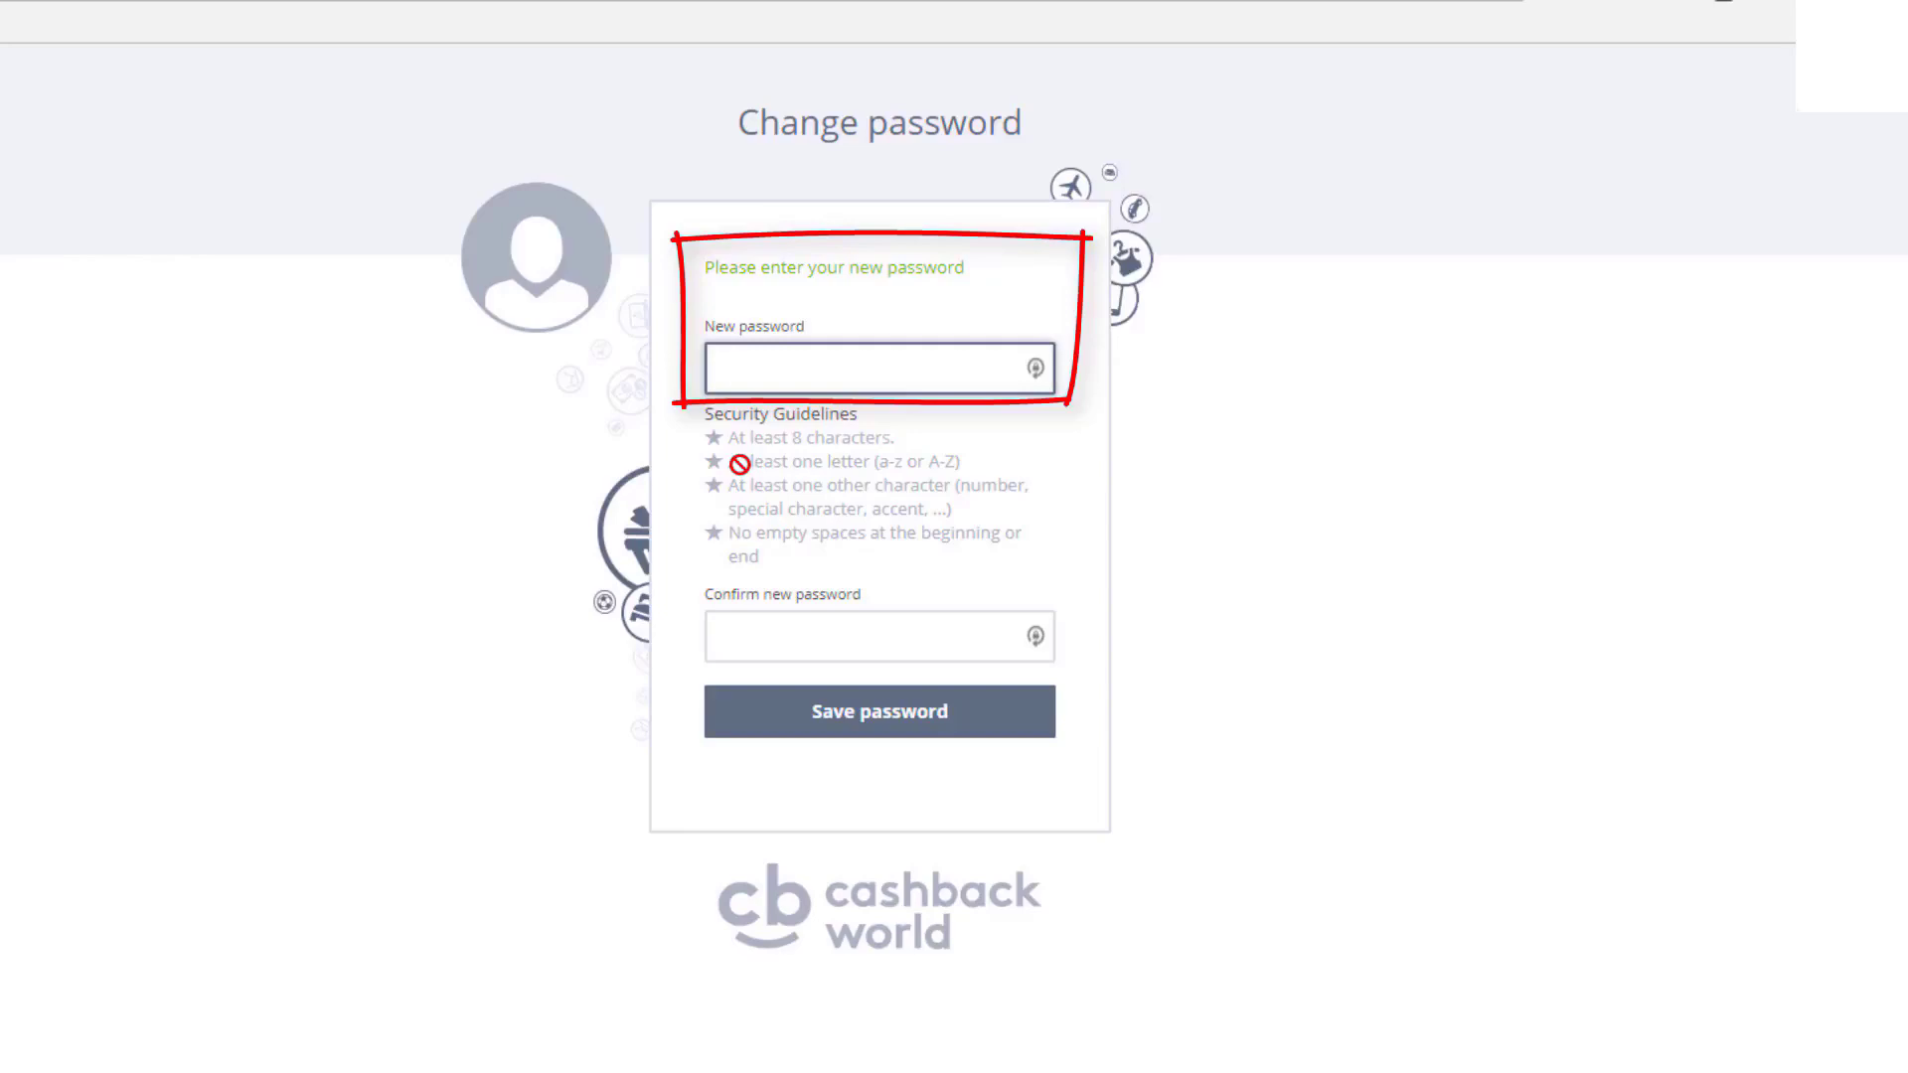
# Enter the new password twice to confirm it and save it
pyautogui.write('••••••••••')
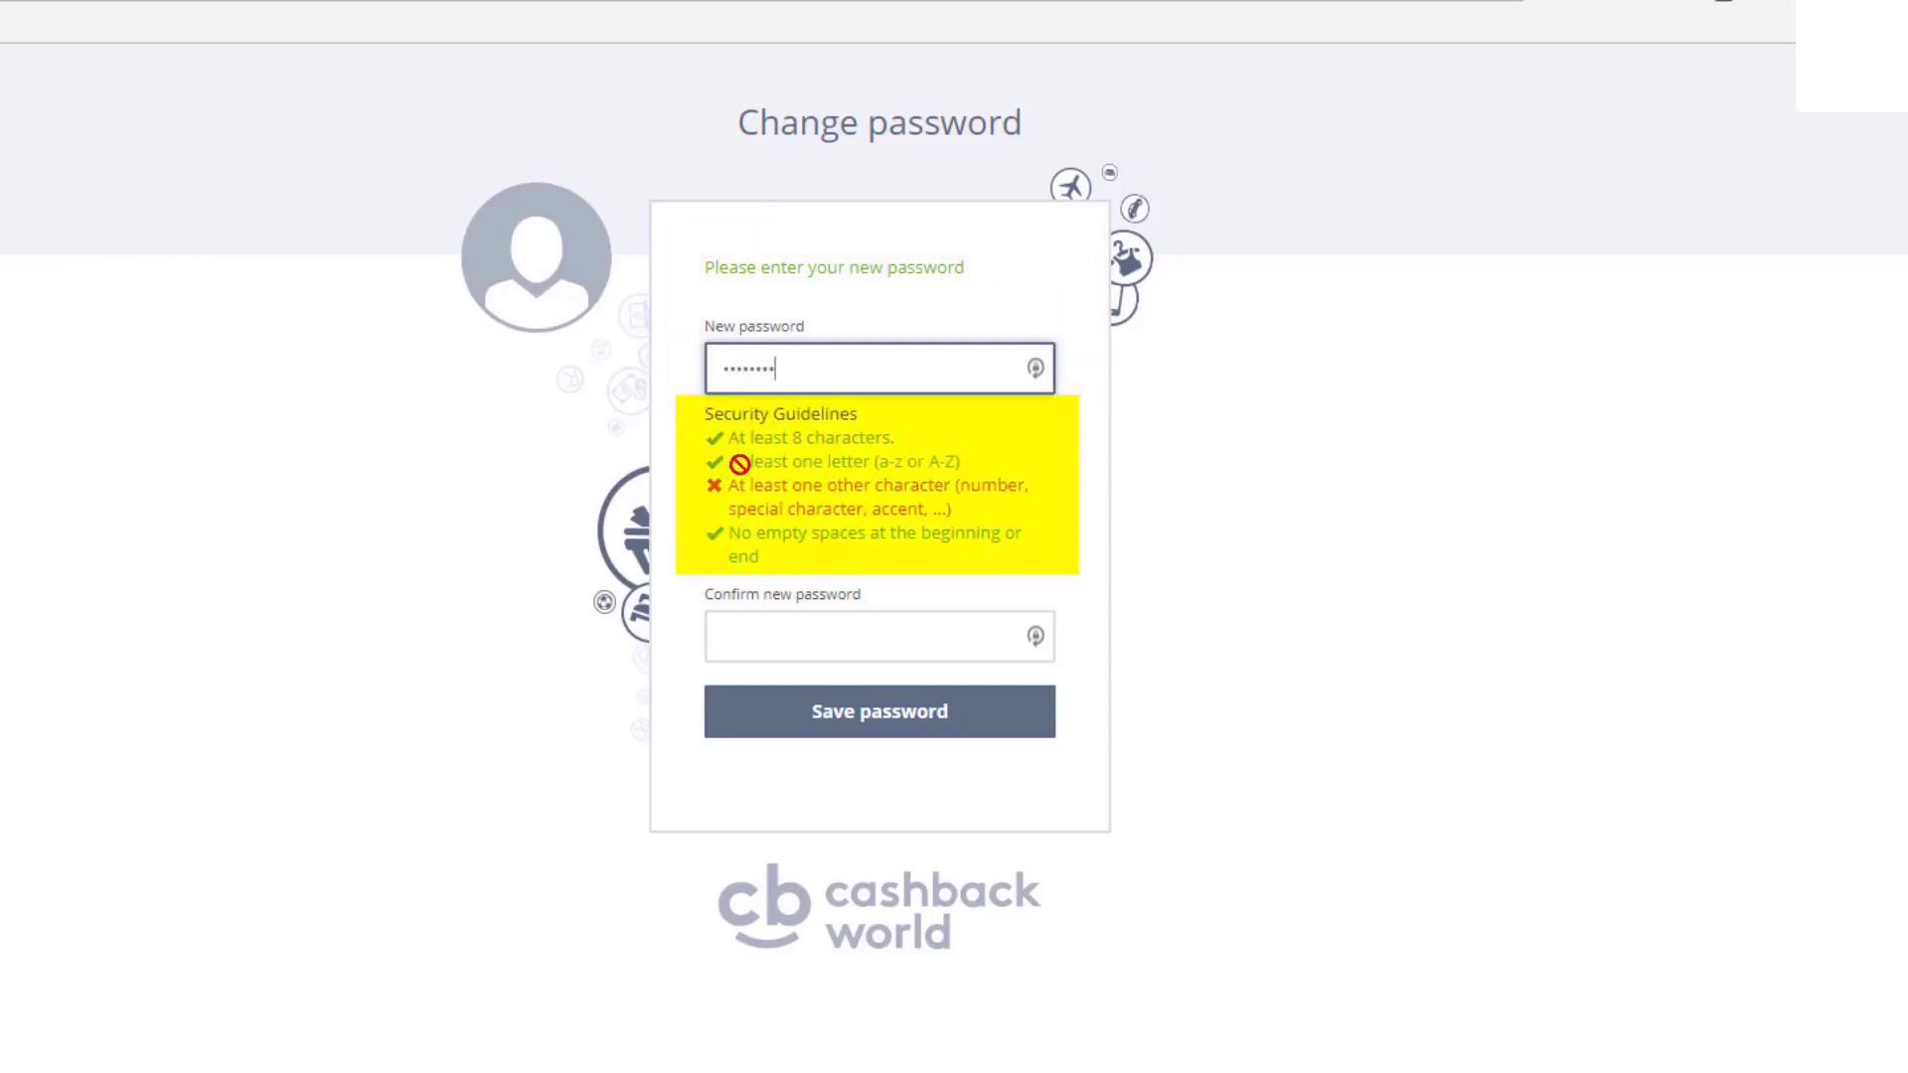
pyautogui.write('••••')
pyautogui.click(728, 636)
pyautogui.write('••••')
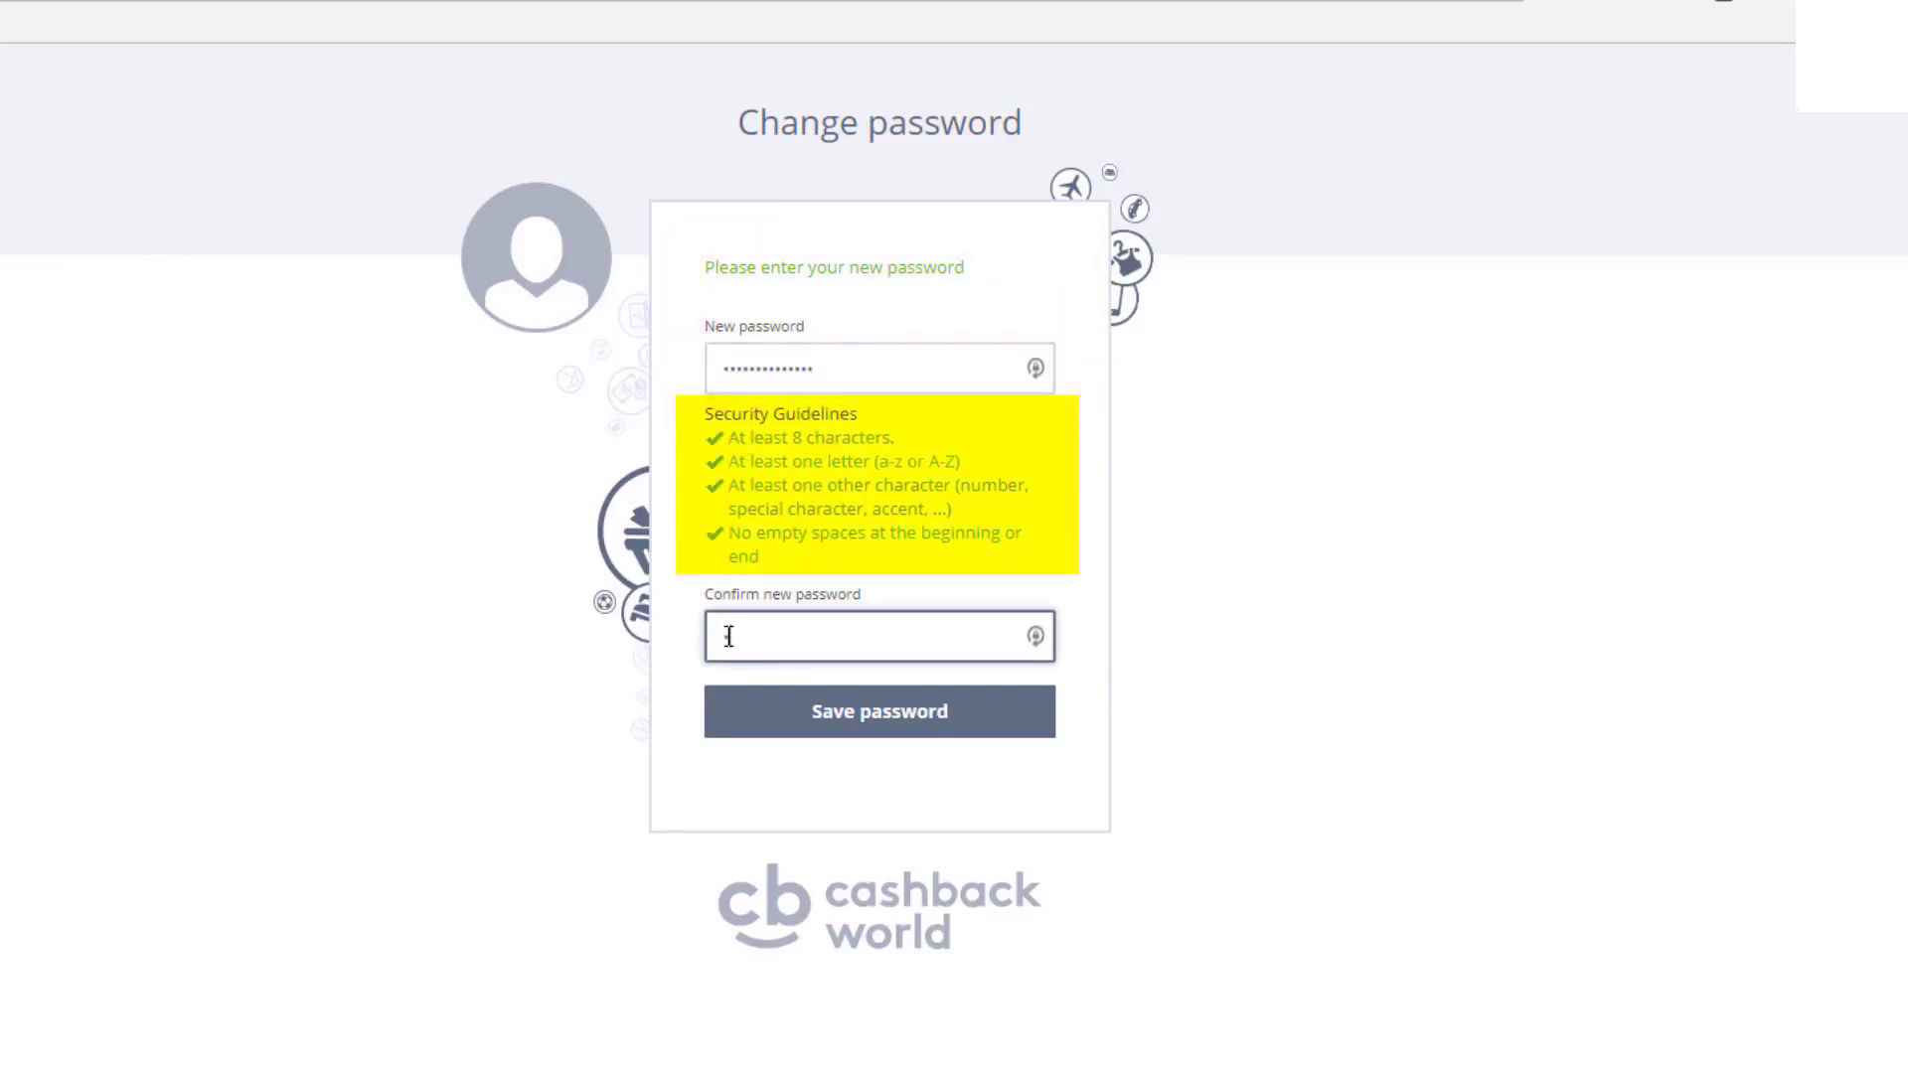
pyautogui.write('•••••••')
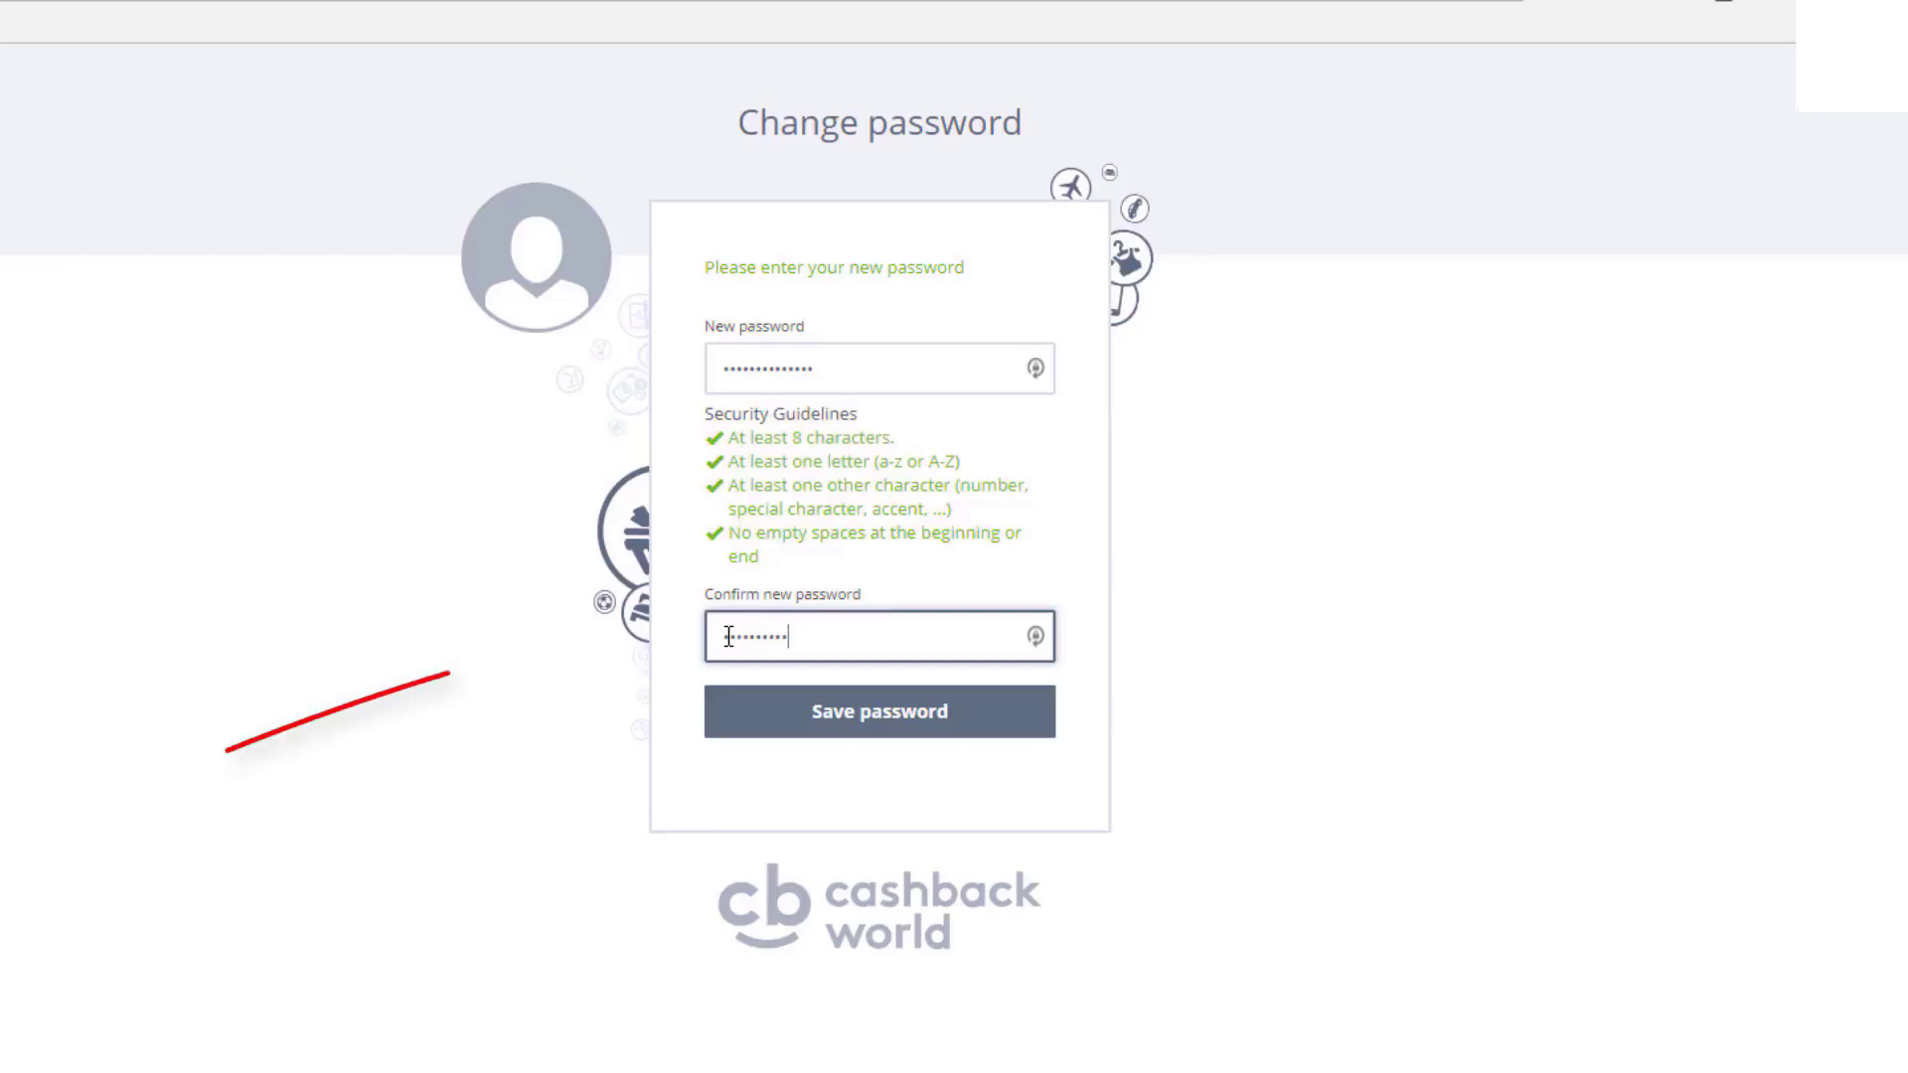
pyautogui.write('•••')
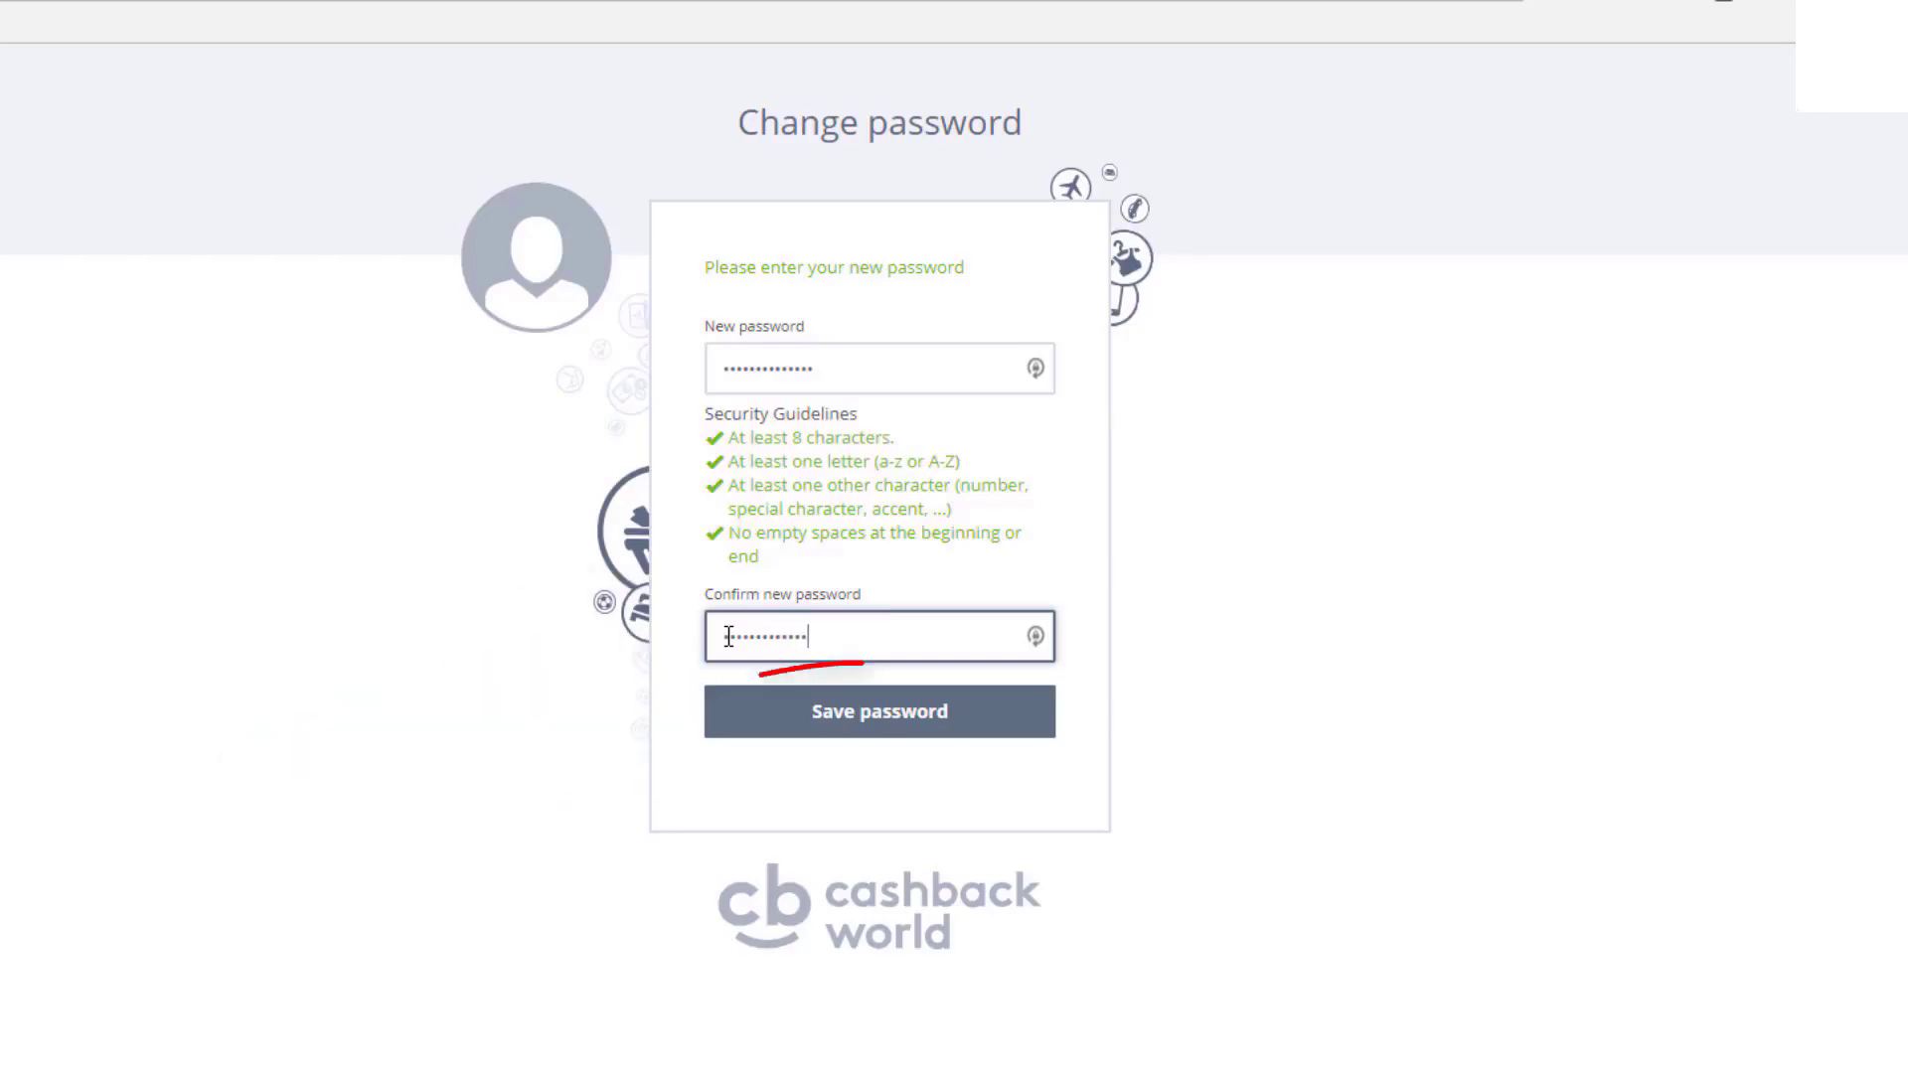
pyautogui.click(771, 714)
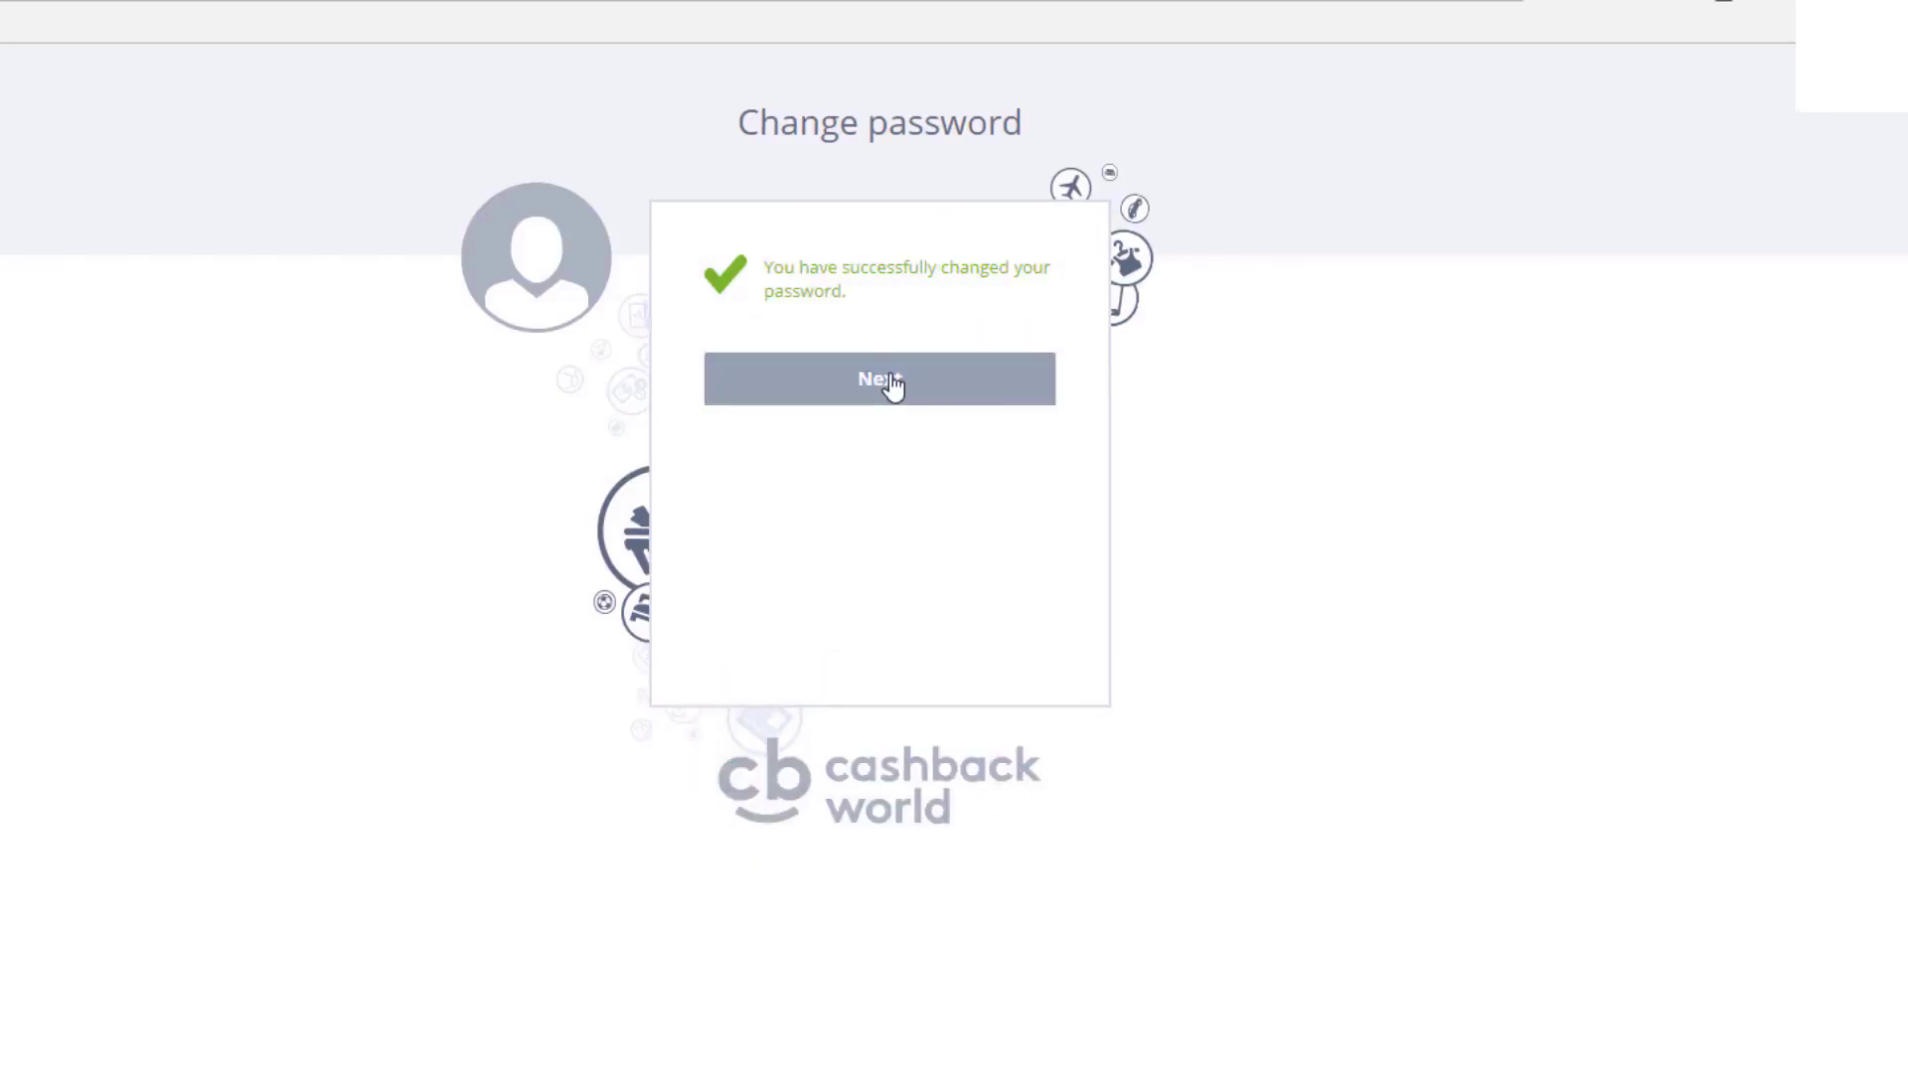
# Log in from the homepage with the account's e-mail username and the new password
pyautogui.click(893, 386)
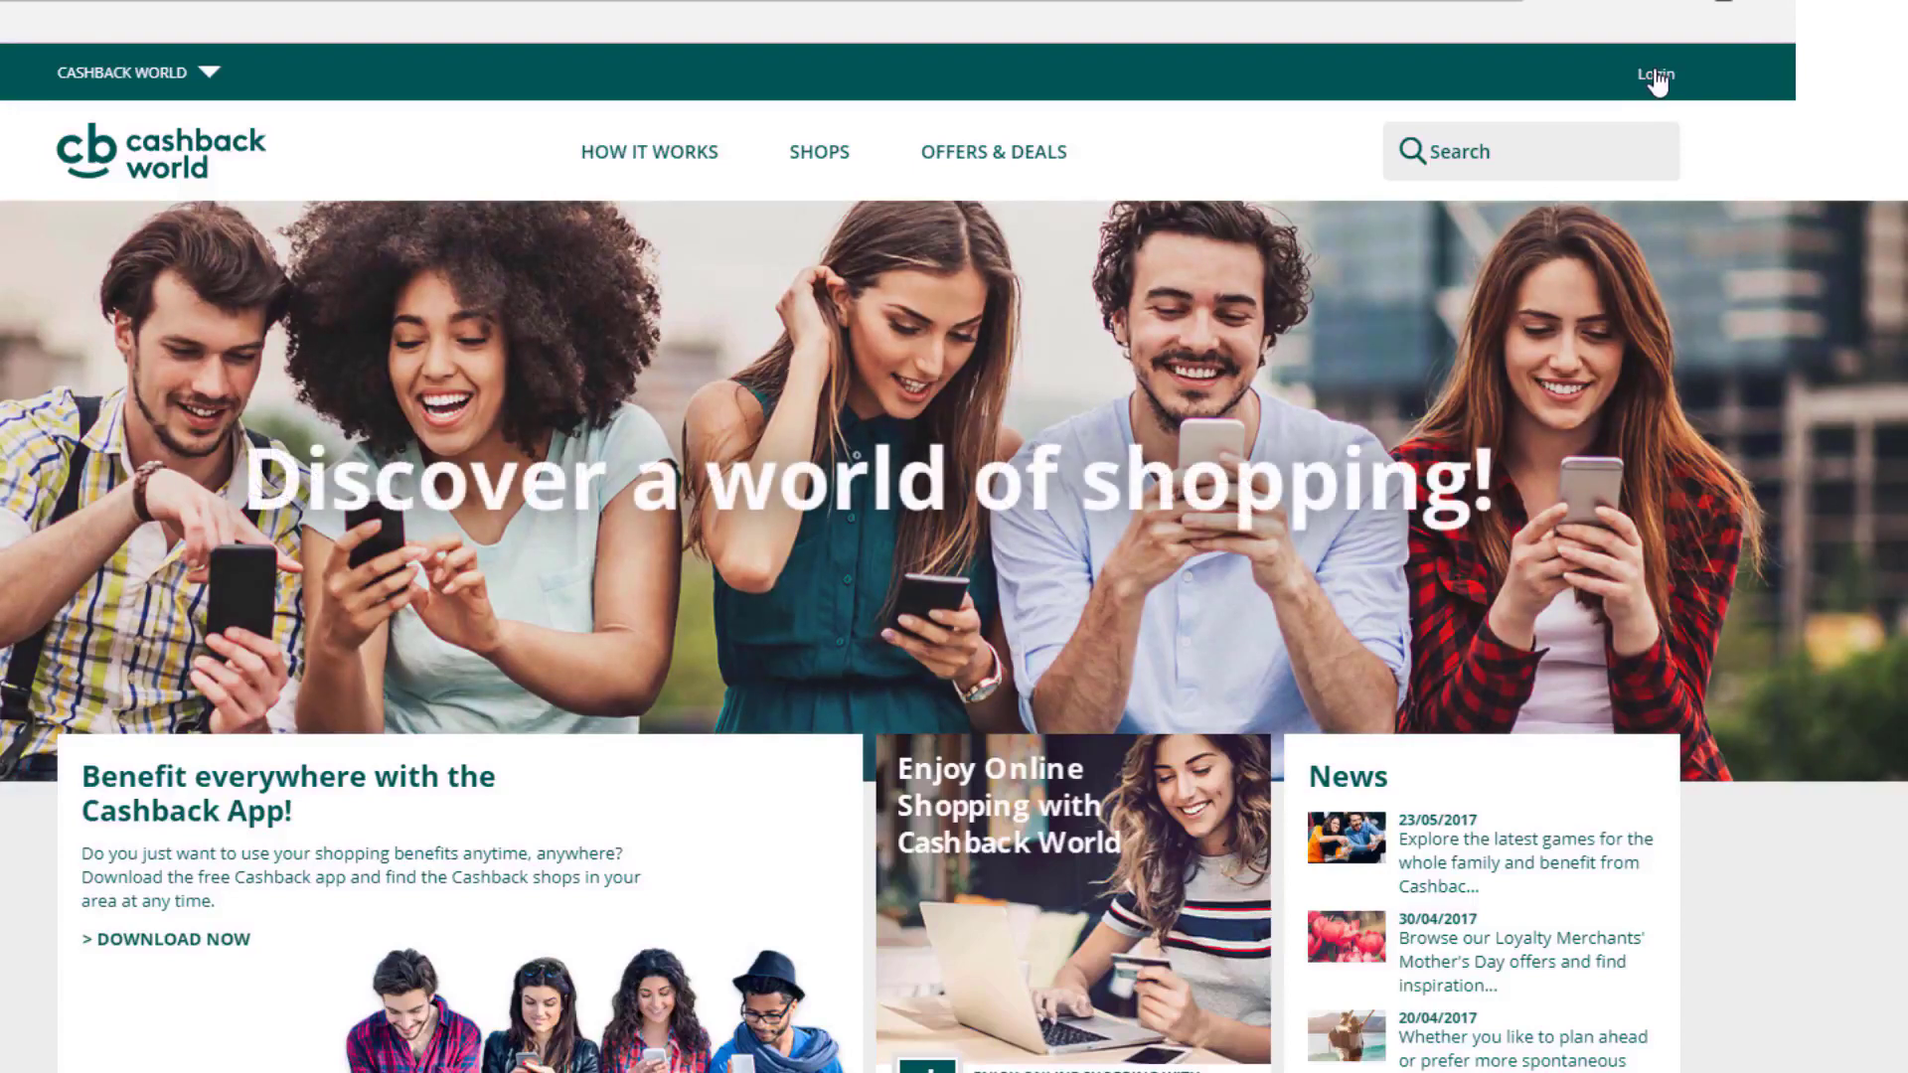
pyautogui.click(1656, 75)
pyautogui.write('@gmail.com')
pyautogui.press('Tab')
pyautogui.write('•••••••••••')
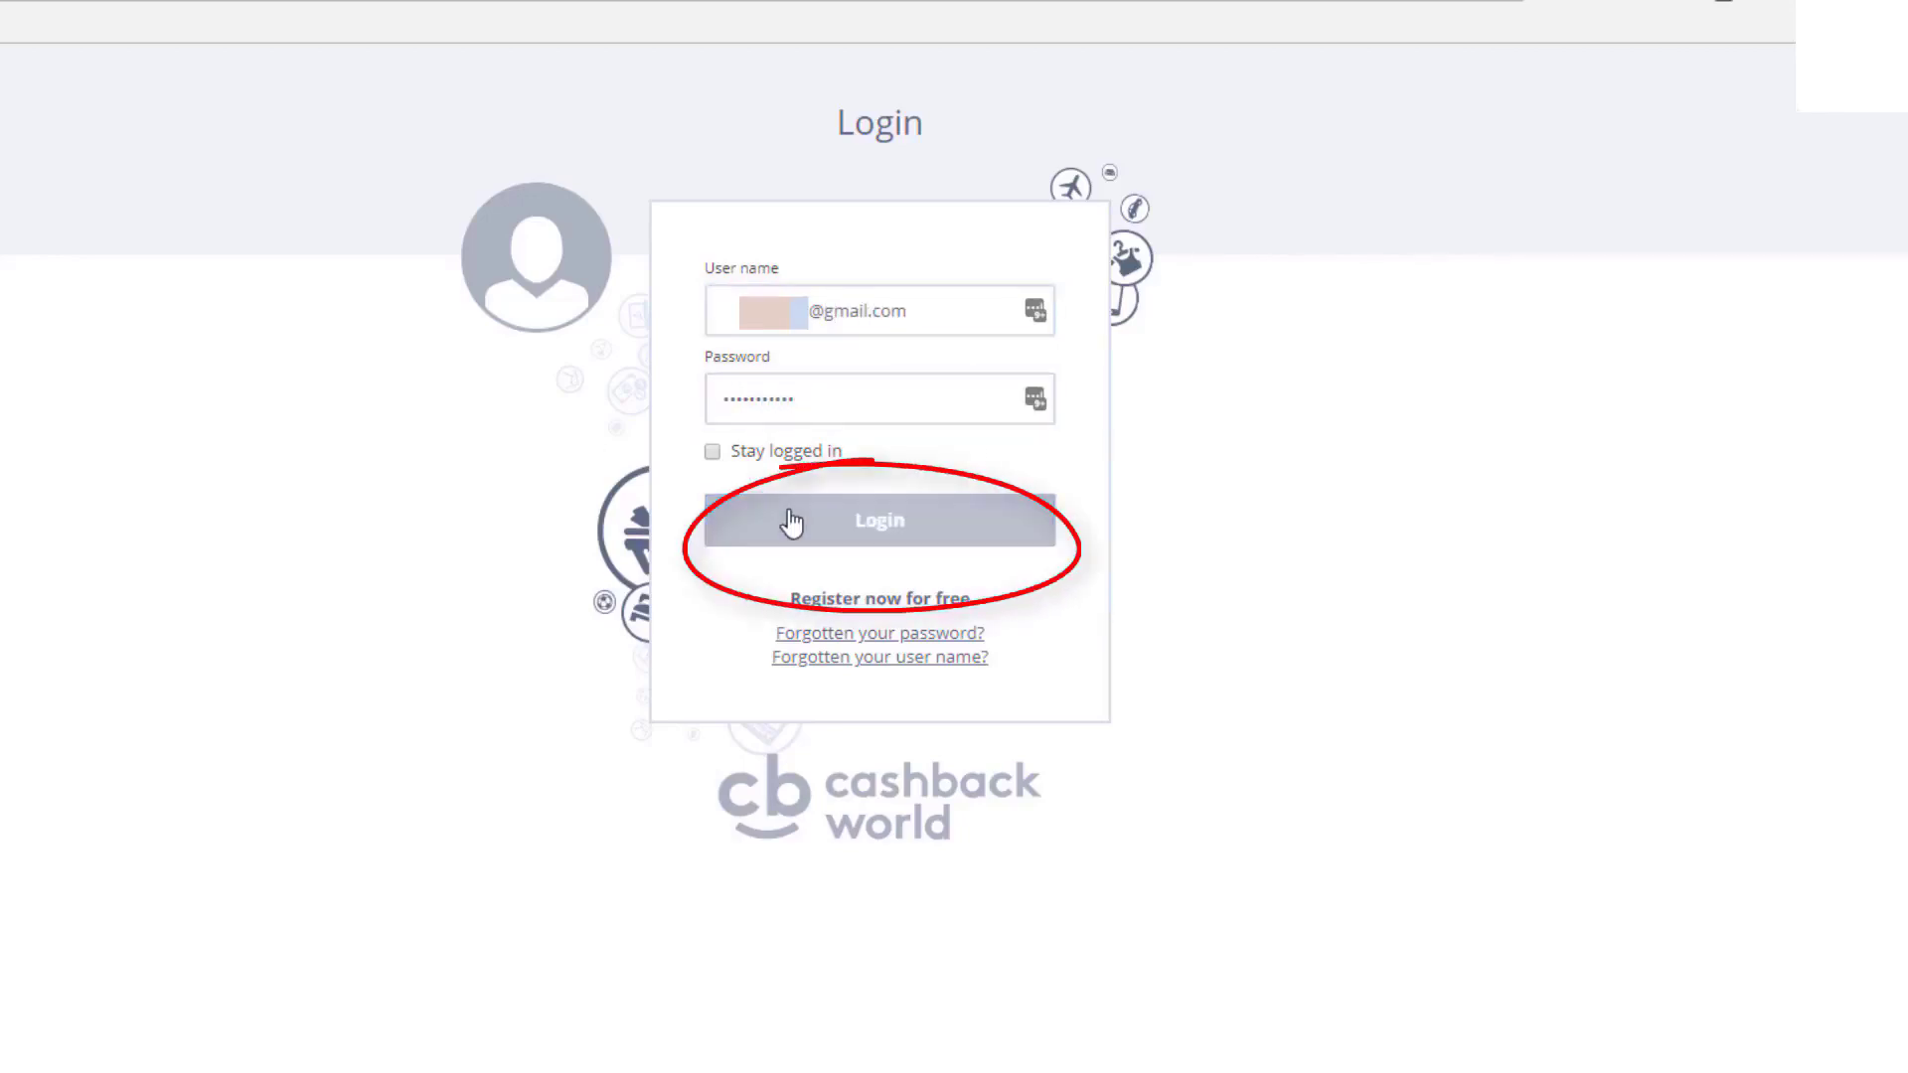
pyautogui.click(792, 521)
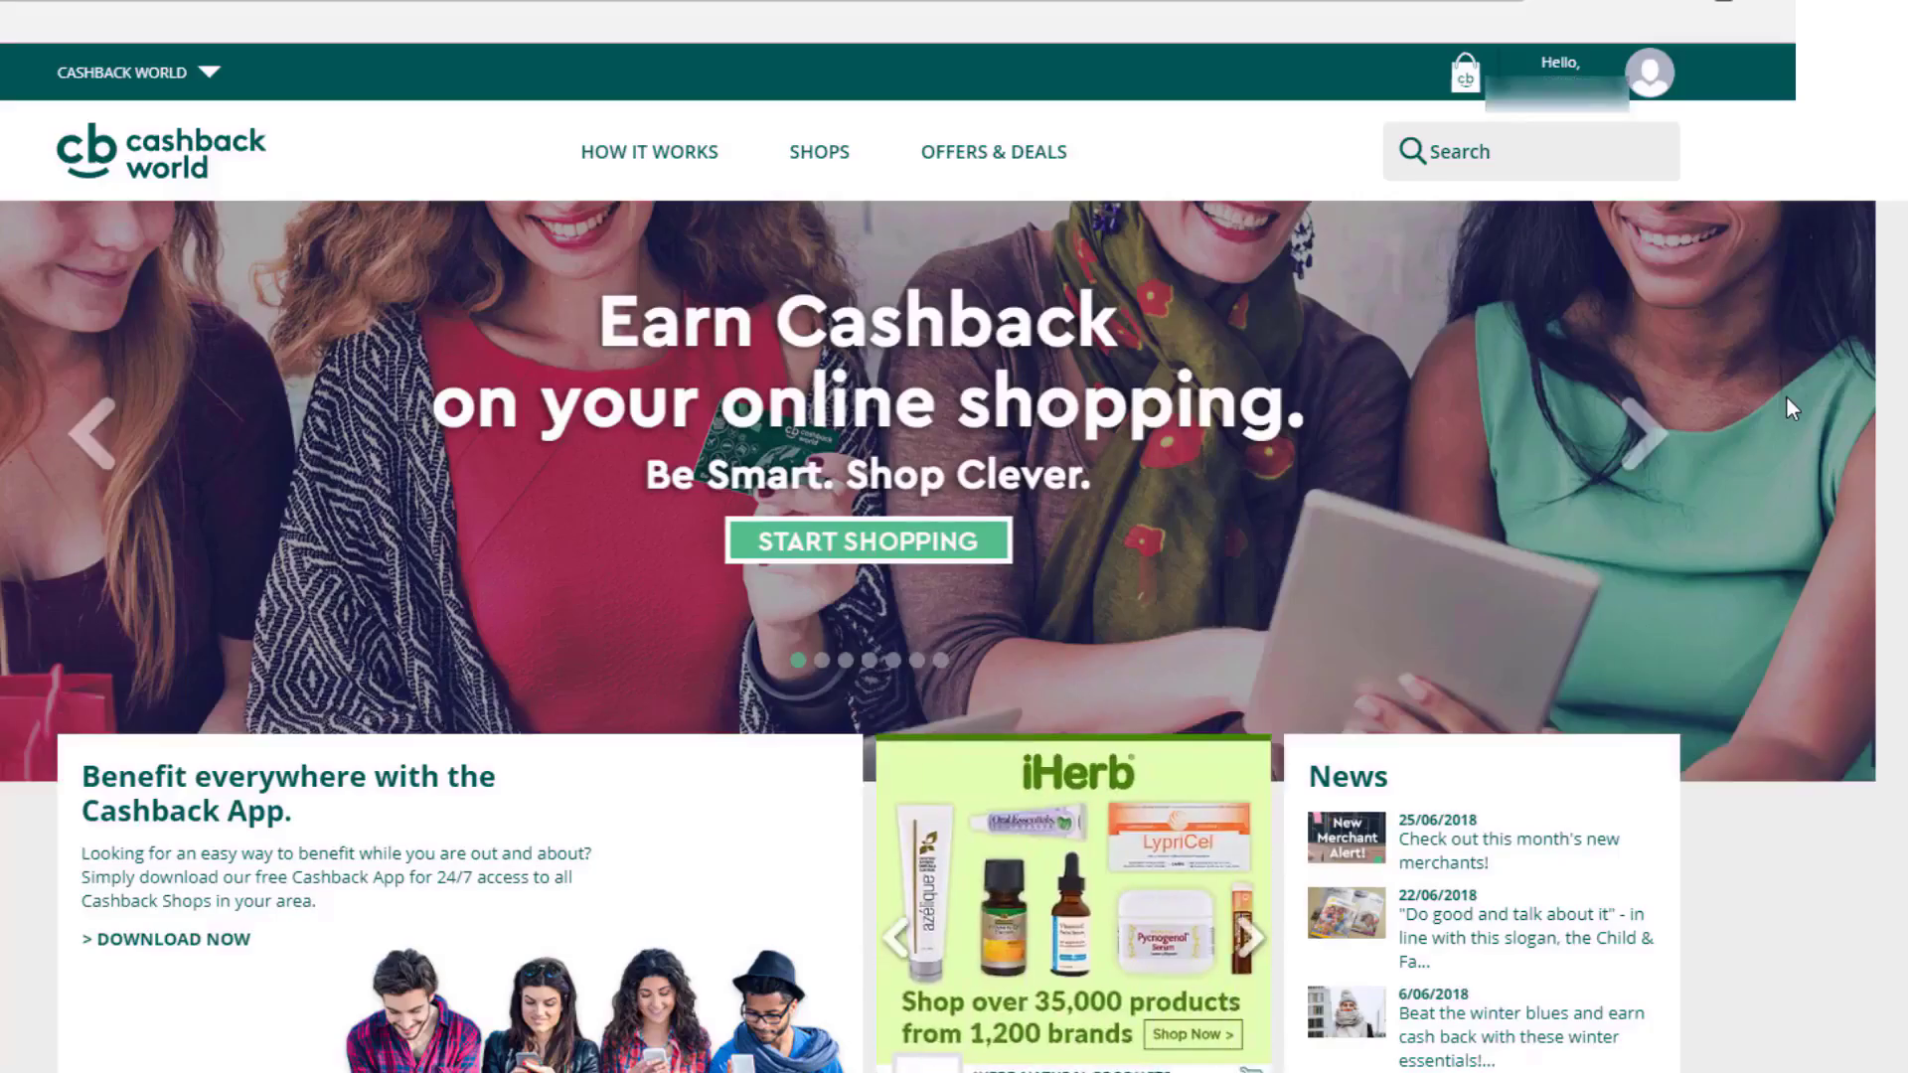